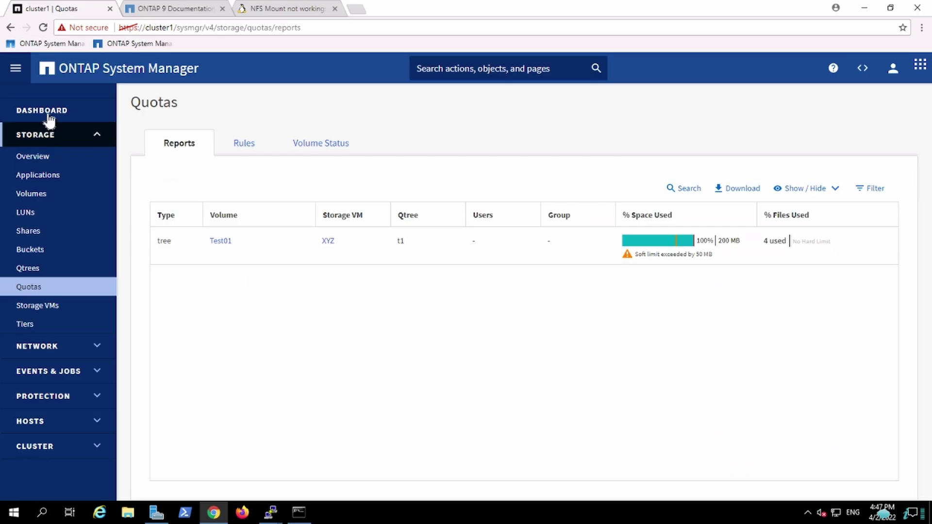
- Show the cluster1 dashboard, which reports 6.01 GB used and 77.5 GB available
left_click(49, 113)
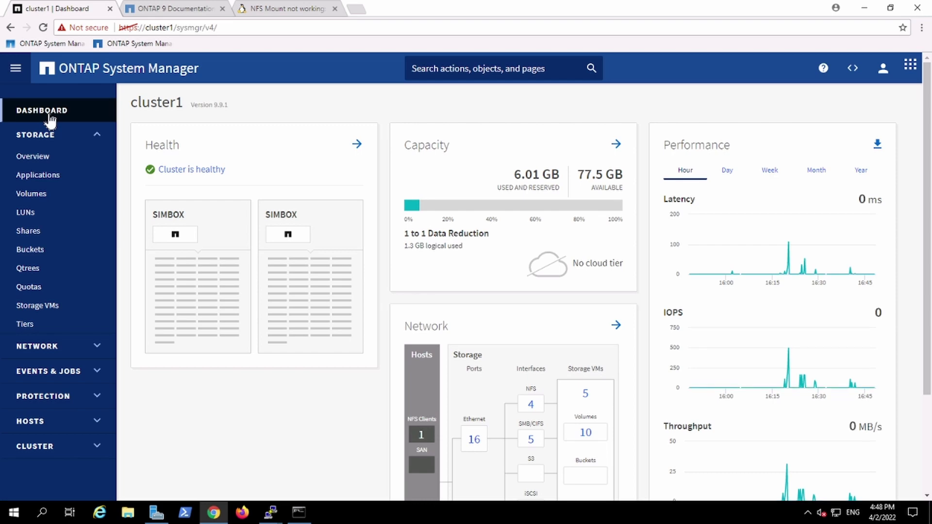
- Go to Storage VMs, open and cancel Edit on XYZ, then view XYZ's Settings tab
left_click(31, 193)
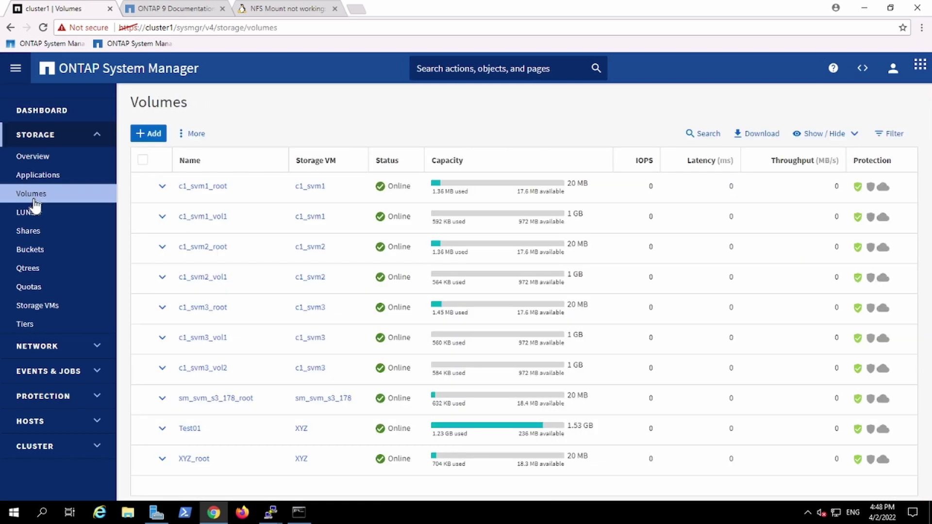
left_click(38, 308)
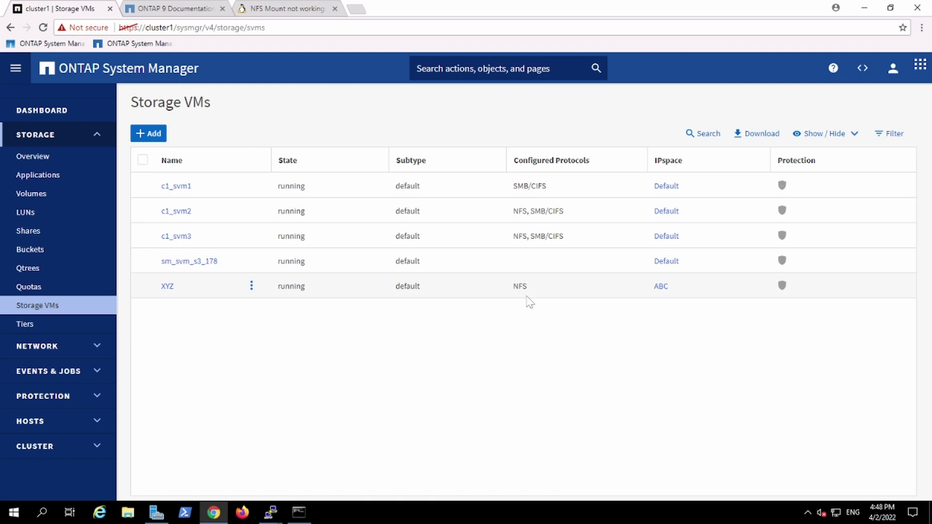
left_click(250, 288)
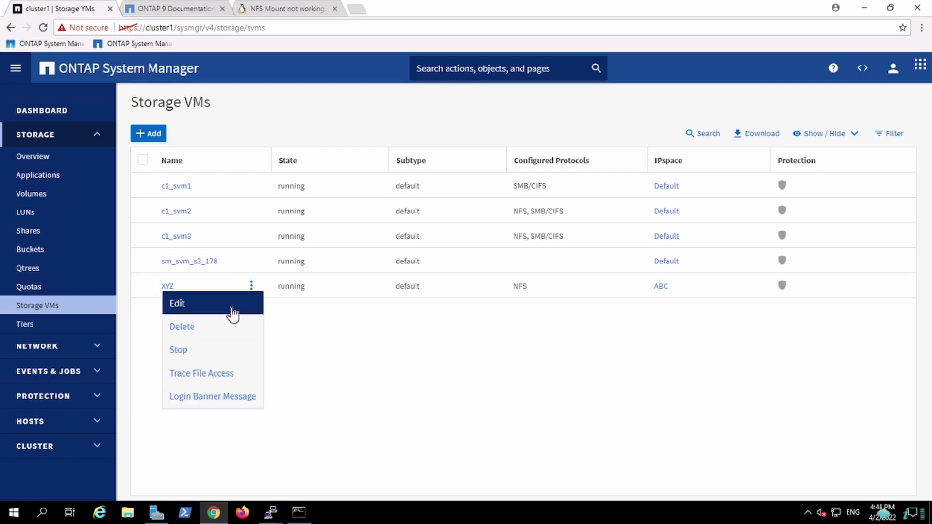
left_click(233, 315)
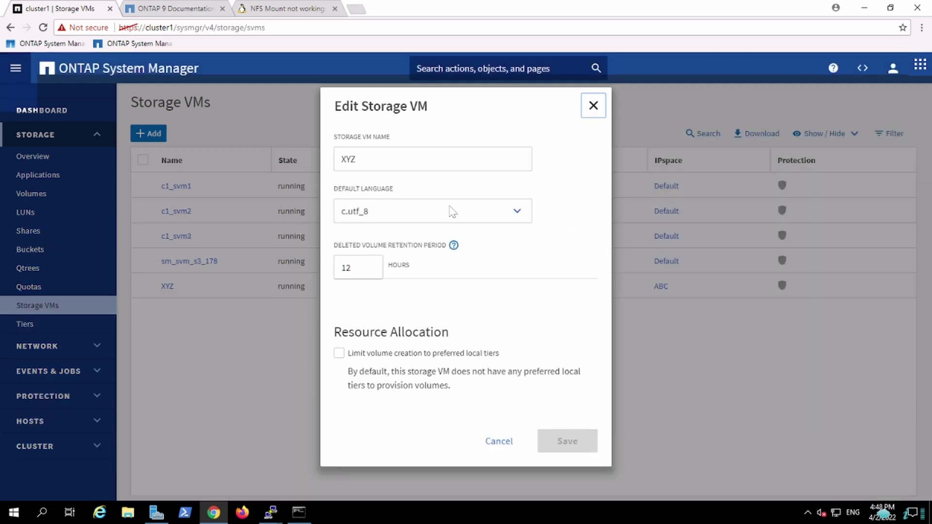
left_click(593, 106)
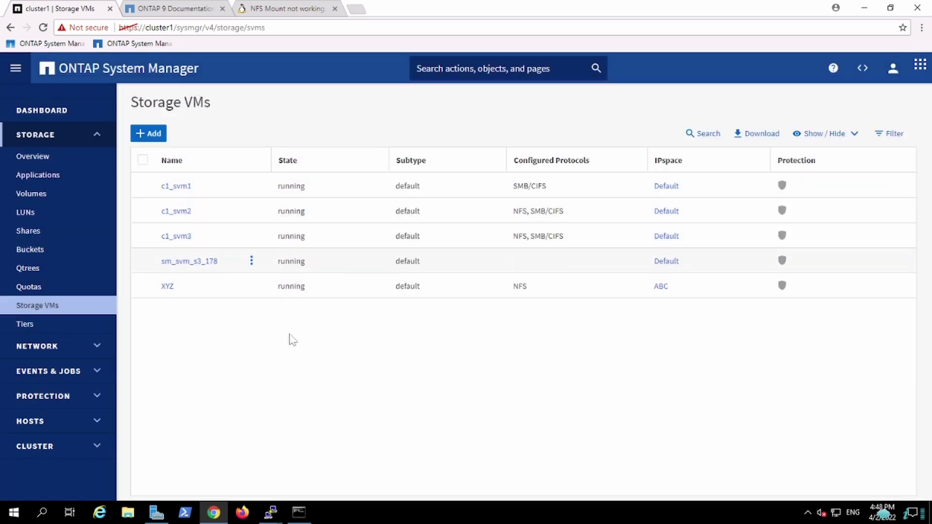
left_click(171, 290)
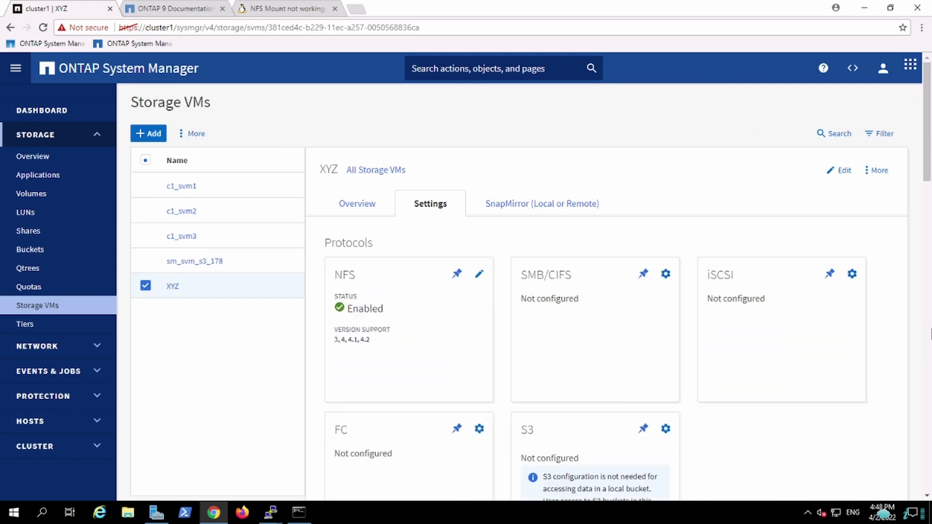
- Start the SMB/CIFS configuration for XYZ and enter the Administrator account and its password
left_click(666, 277)
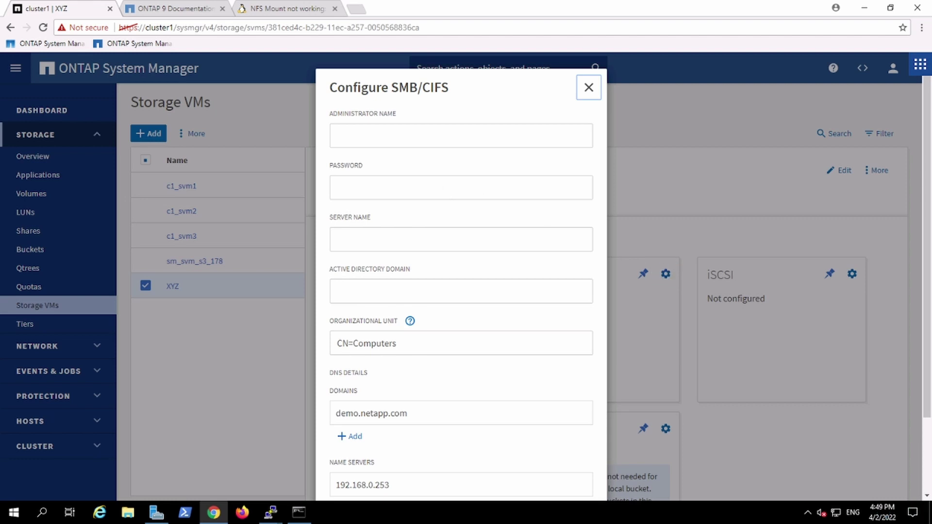
key("Tab")
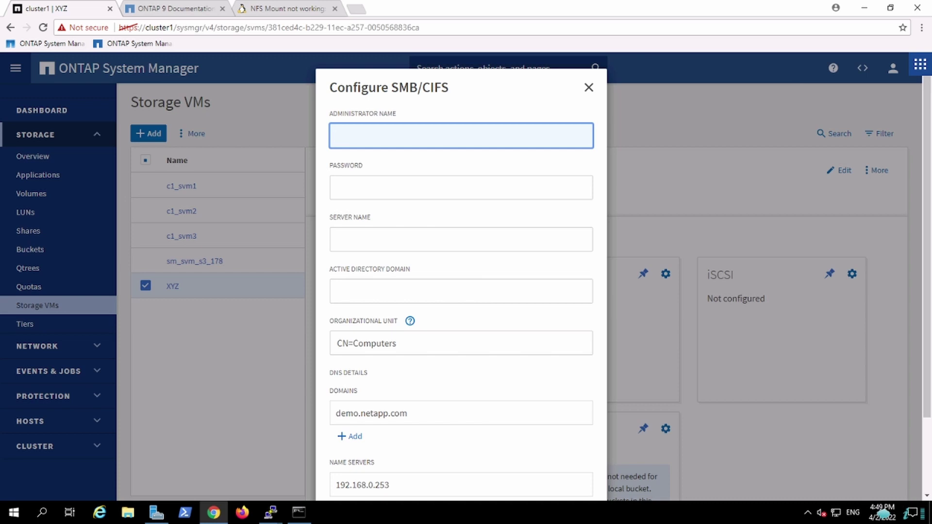
type("Administra")
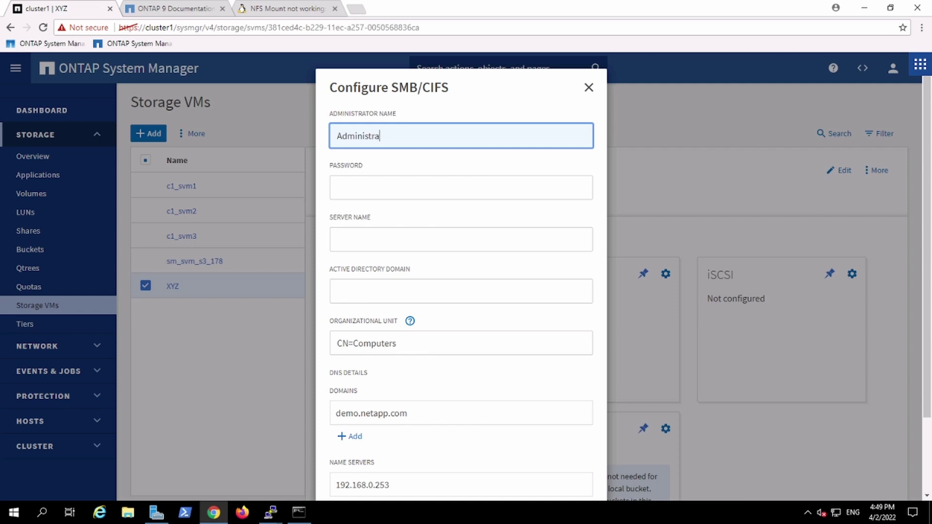
type("tor")
key("Tab")
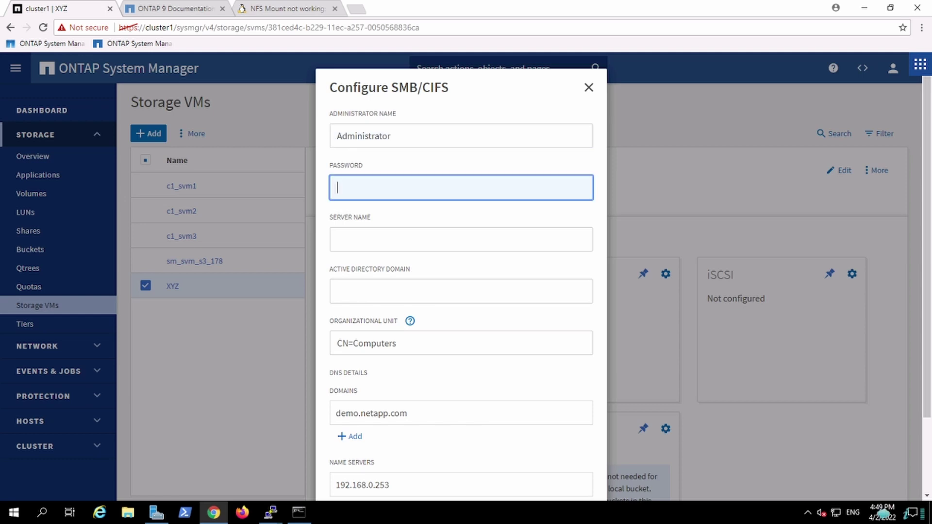
type("•••")
key("BackSpace")
key("BackSpace")
key("BackSpace")
type("••••••••")
- Set the SMB/CIFS server name to XYZ
key("Tab")
type("NetApp")
key("BackSpace")
key("BackSpace")
key("BackSpace")
key("BackSpace")
key("BackSpace")
key("BackSpace")
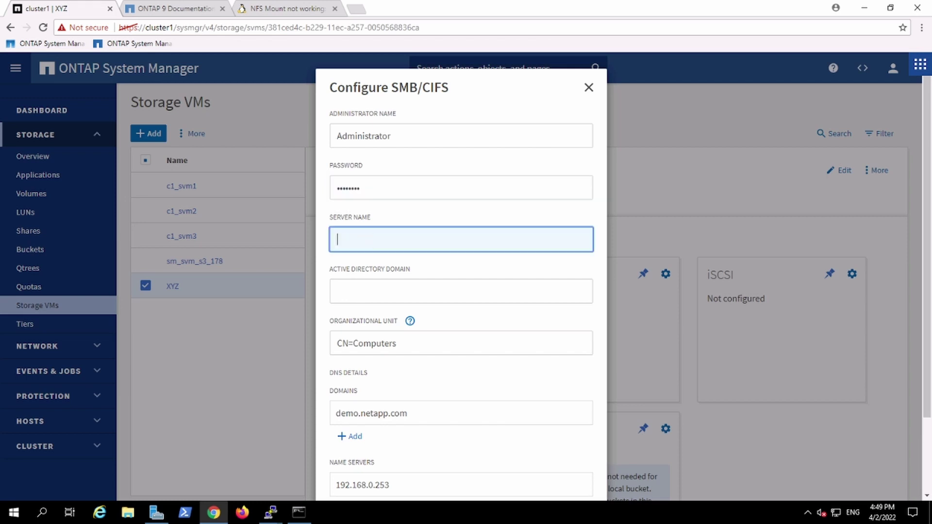
type("x")
key("BackSpace")
type("XYZ")
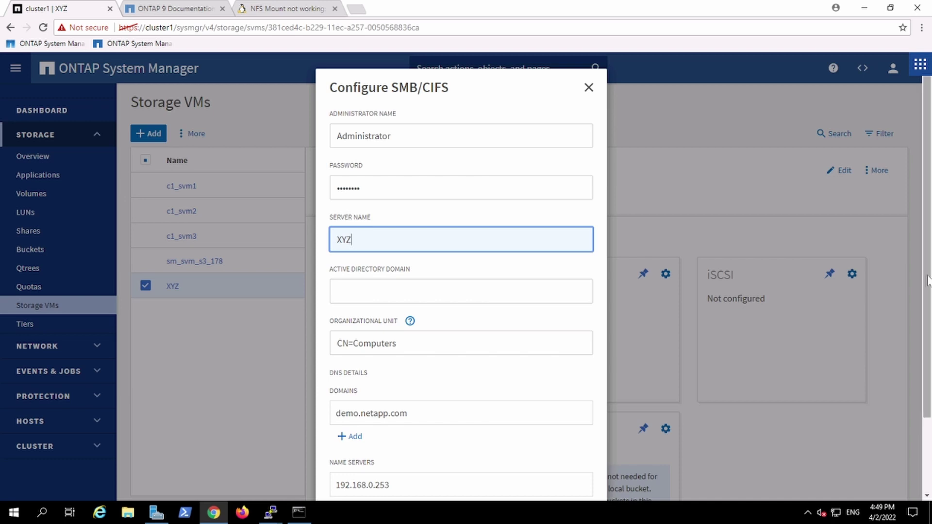
- Change the server name to XYZ01, retry Save a few times, then cancel the SMB/CIFS dialog
scroll(386, 417, "down", 2)
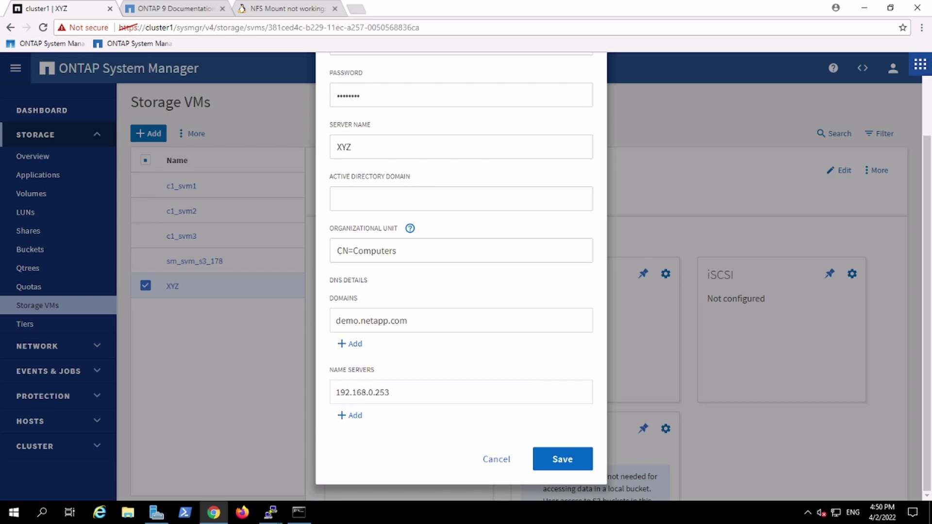
left_click(560, 459)
left_click(371, 151)
type("01")
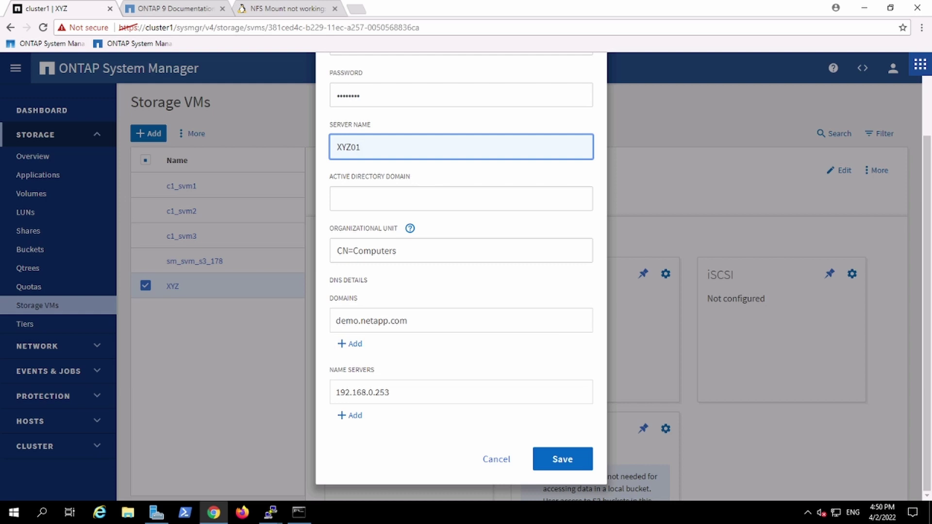
left_click(558, 459)
left_click(559, 459)
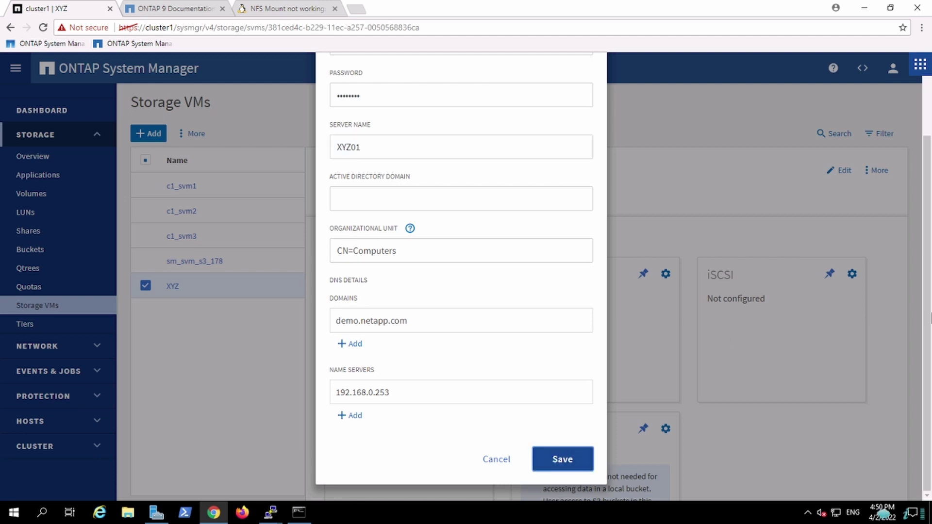
left_click_drag(929, 242, 930, 306)
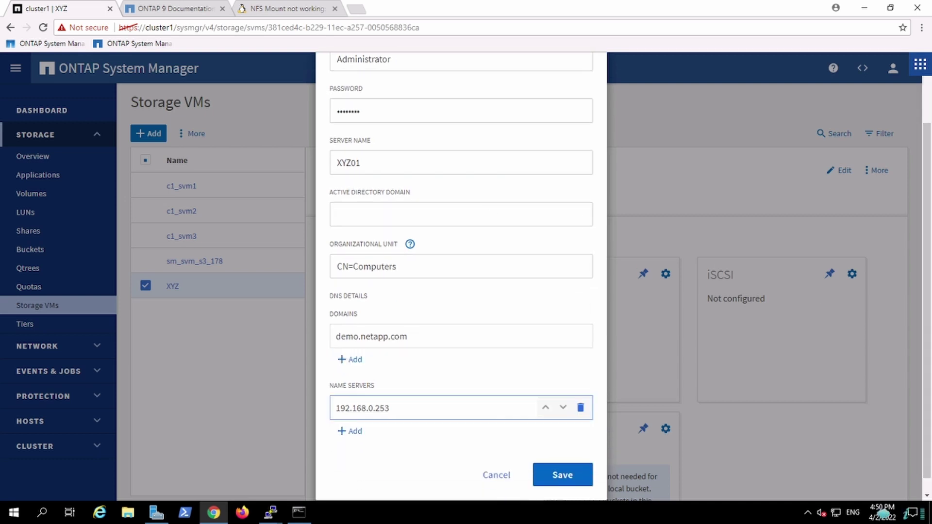
left_click(561, 483)
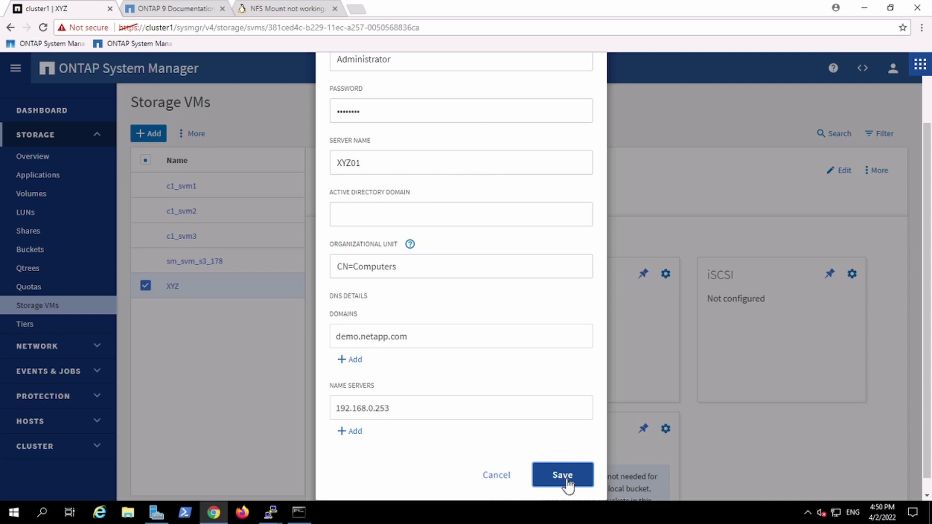
left_click(494, 470)
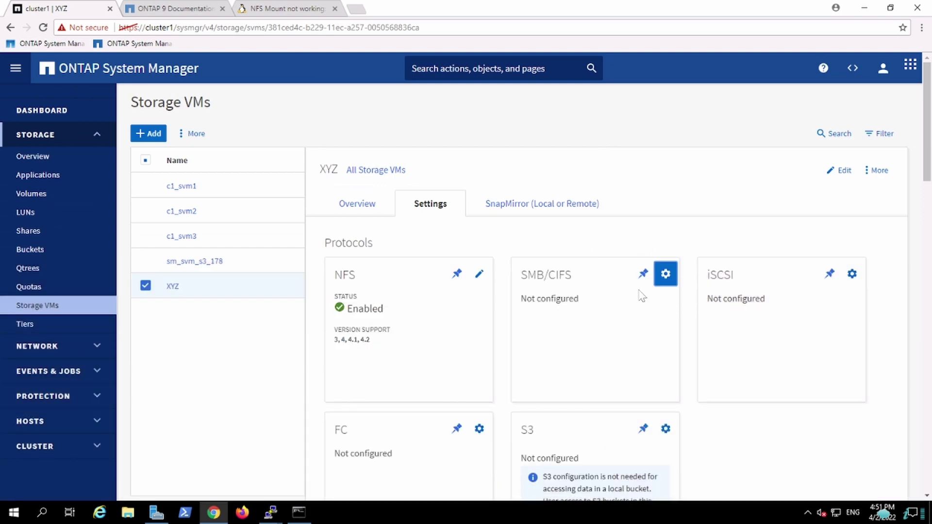
- Pin the SMB/CIFS card, reopen its configuration, and enter the Administrator account and password
left_click(644, 275)
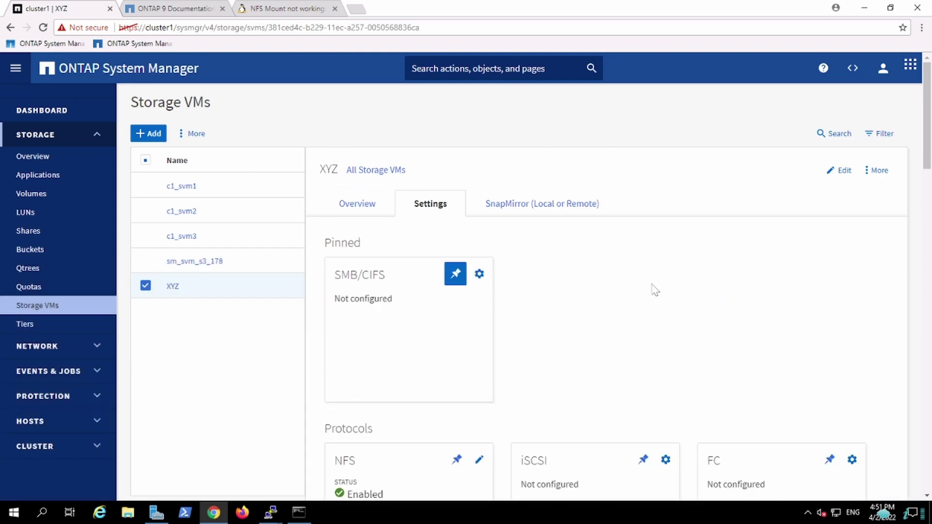
left_click(480, 275)
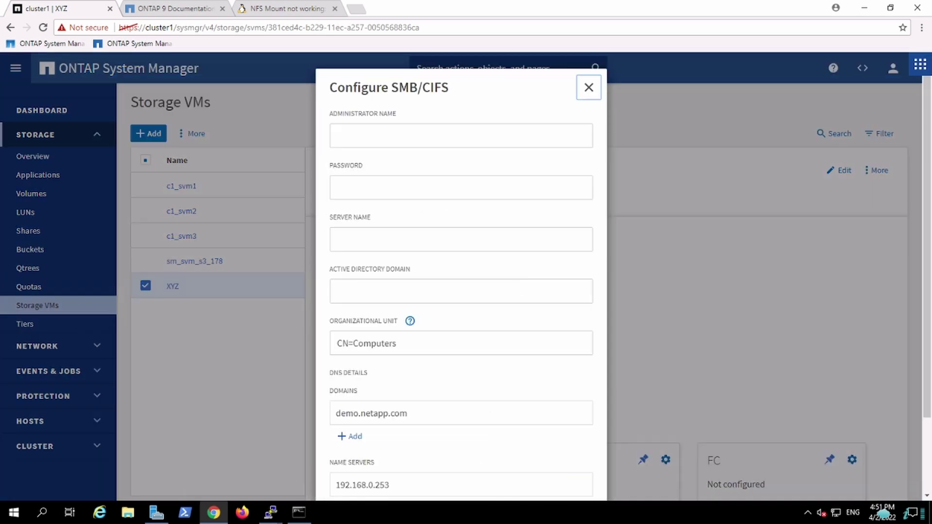
left_click(487, 139)
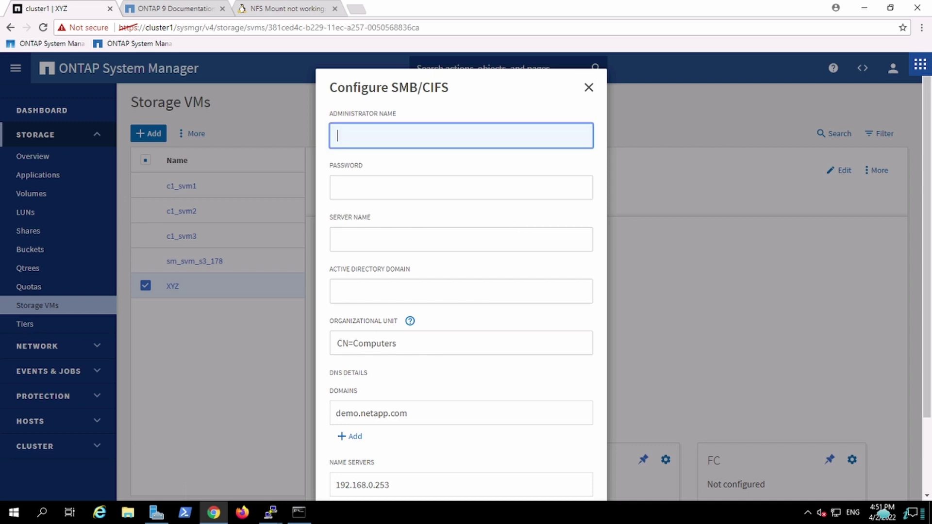
type("Administrator")
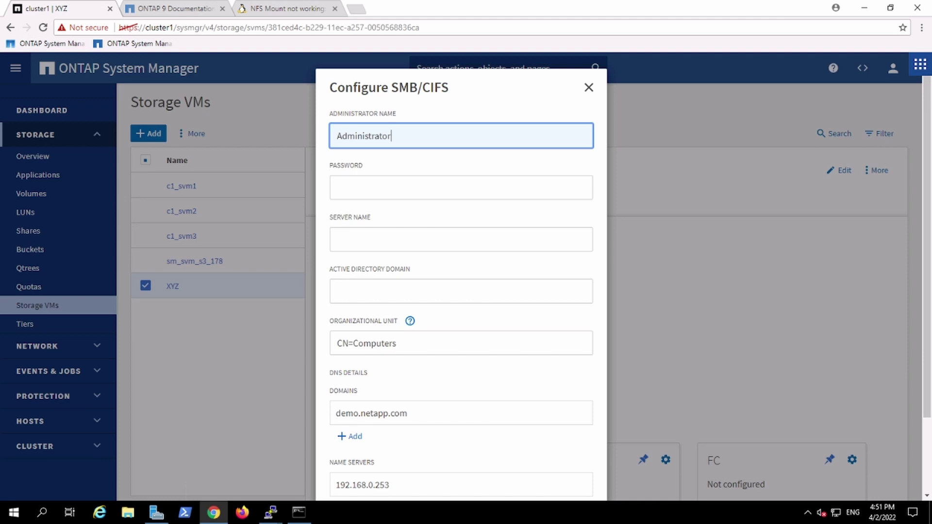
left_click(461, 187)
type("••••••")
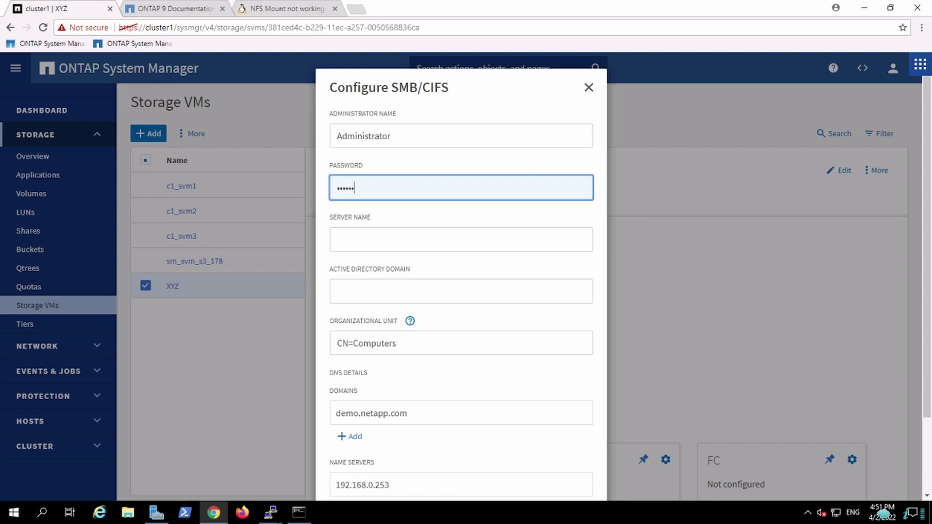
type("••")
- Enter server name XYZ01 and Active Directory domain demo.netapp.com
left_click(460, 240)
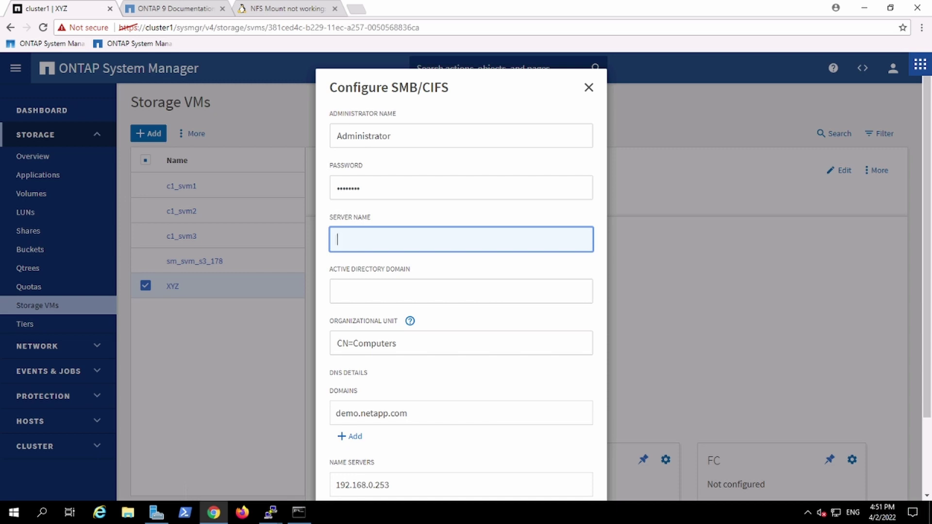
type("XYZ01")
left_click(440, 282)
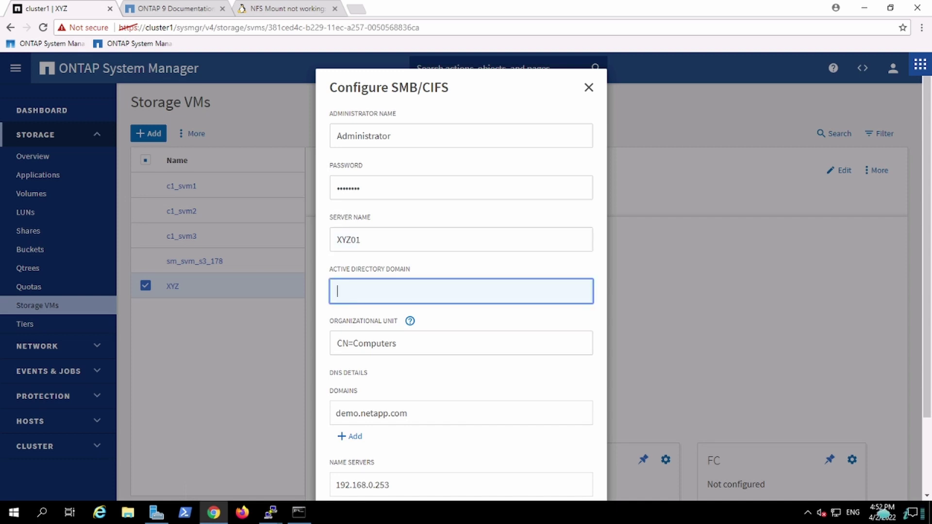
type("demo.net")
type("app")
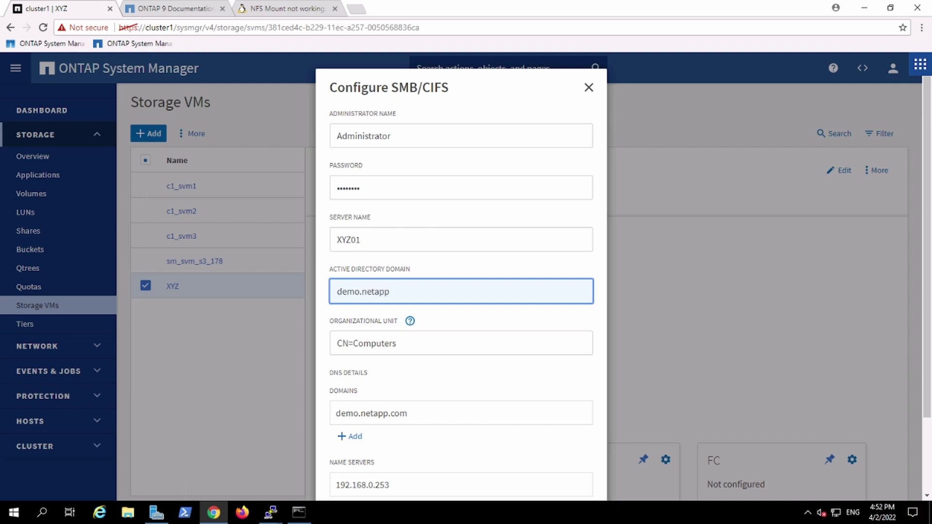
type(".com")
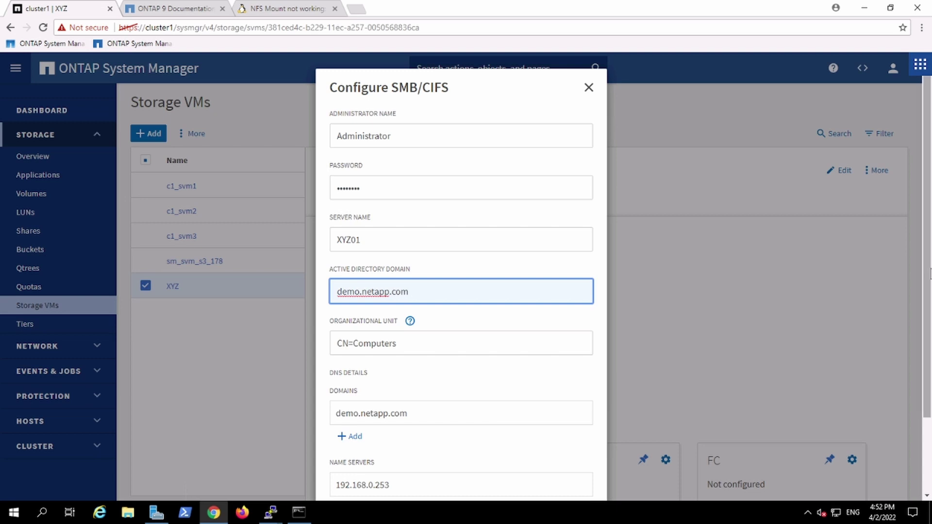
scroll(928, 277, "down", 2)
scroll(928, 276, "down", 1)
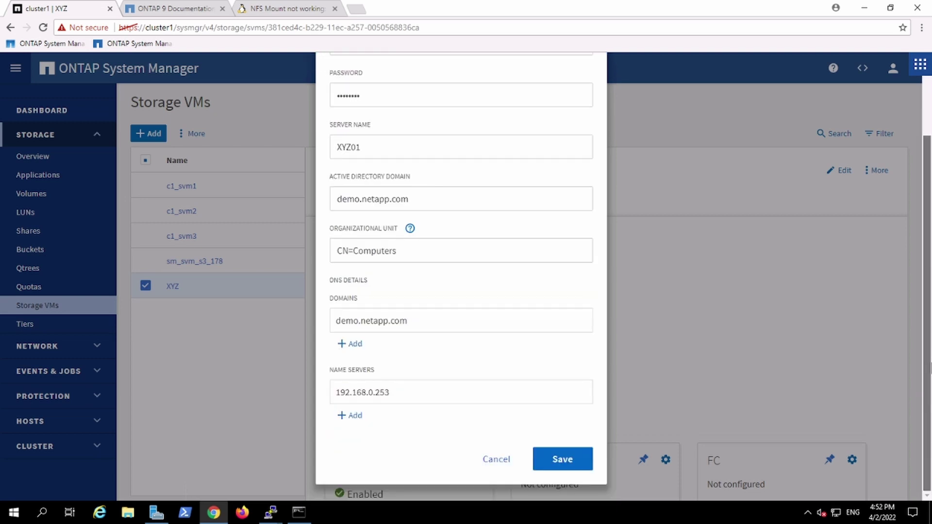
- Save SMB/CIFS as server XYZ01, unpin its card, and review XYZ's NFS and SMB/CIFS settings
left_click(564, 460)
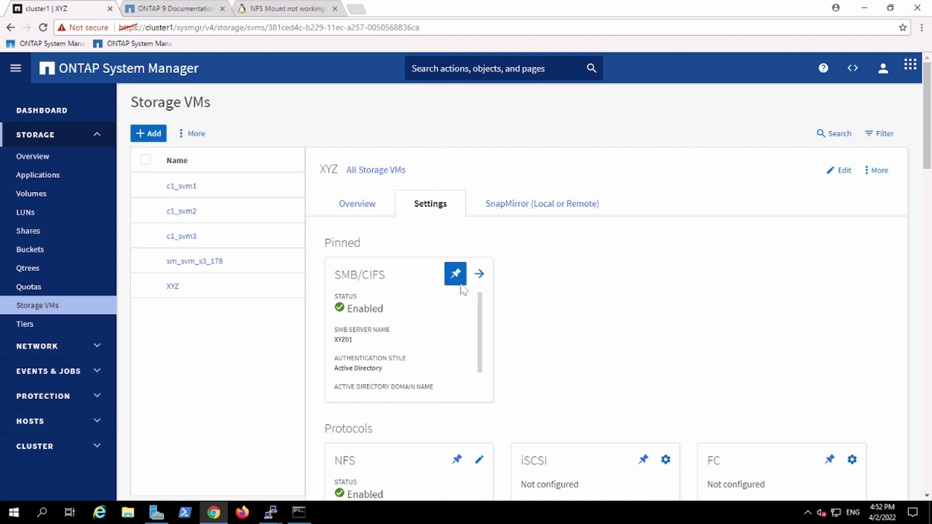
left_click(456, 277)
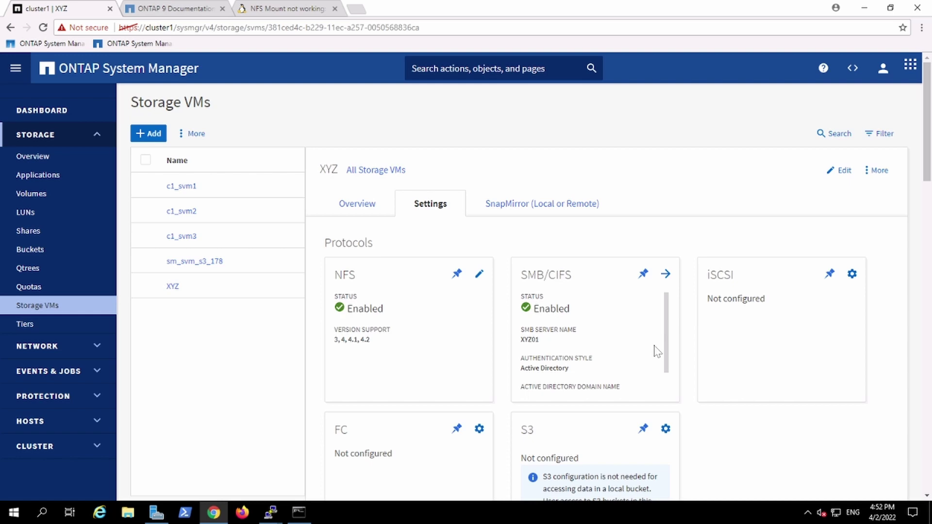
left_click(926, 197)
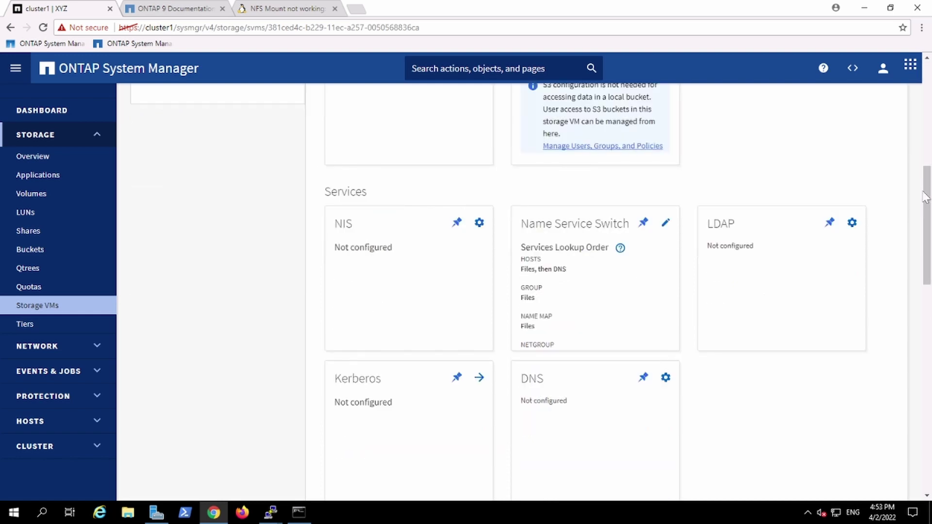
scroll(926, 196, "up", 10)
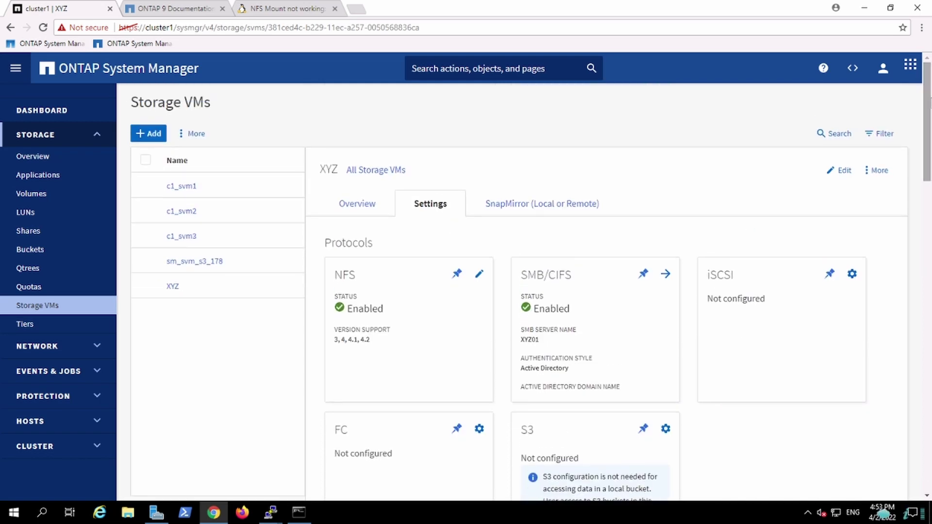
scroll(926, 197, "down", 10)
scroll(926, 196, "up", 10)
scroll(928, 66, "up", 2)
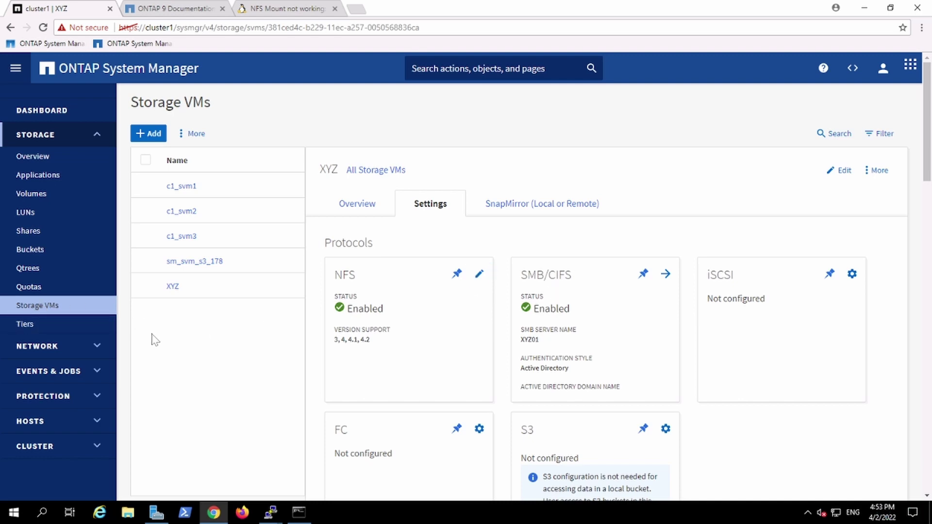
- Start a new volume named XYZ_cifs on storage VM XYZ from the Volumes list
left_click(28, 200)
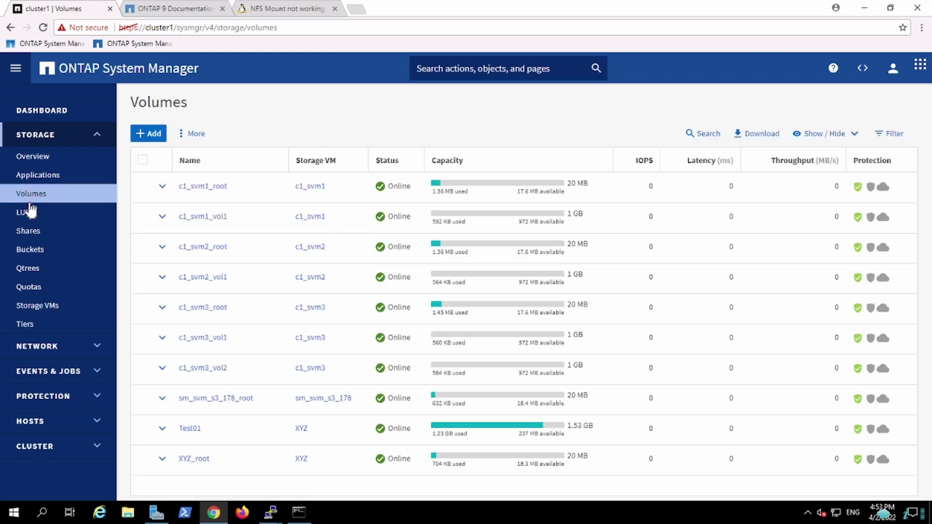
left_click(153, 136)
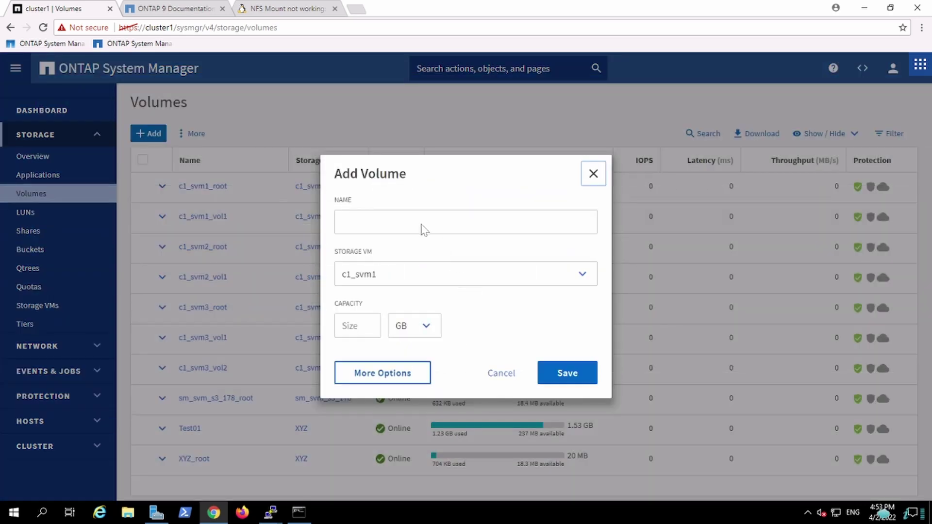
left_click(424, 227)
type("XYZ_")
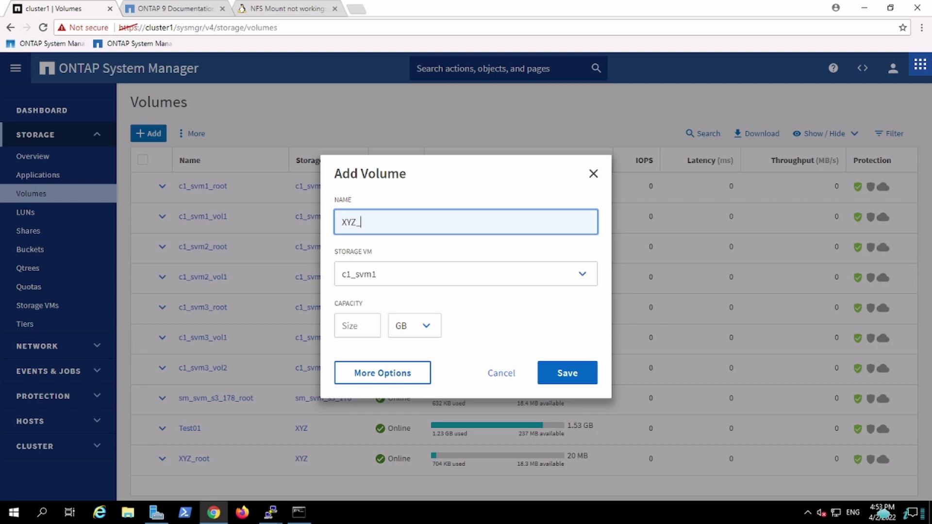
type("cifs")
left_click(425, 286)
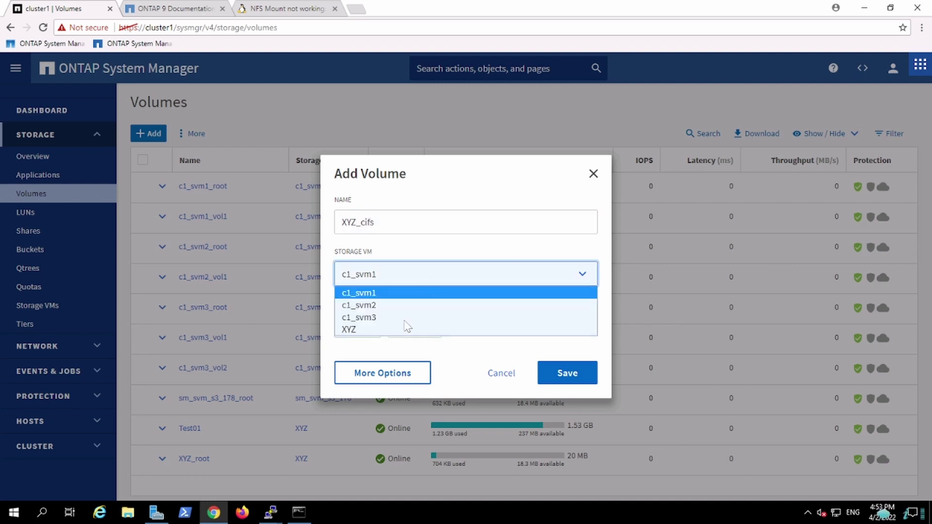
left_click(369, 330)
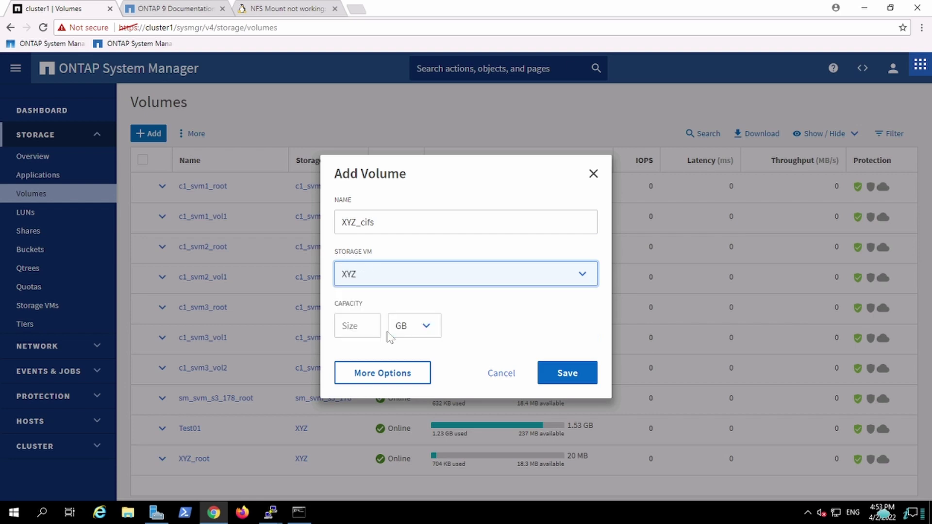
left_click(367, 328)
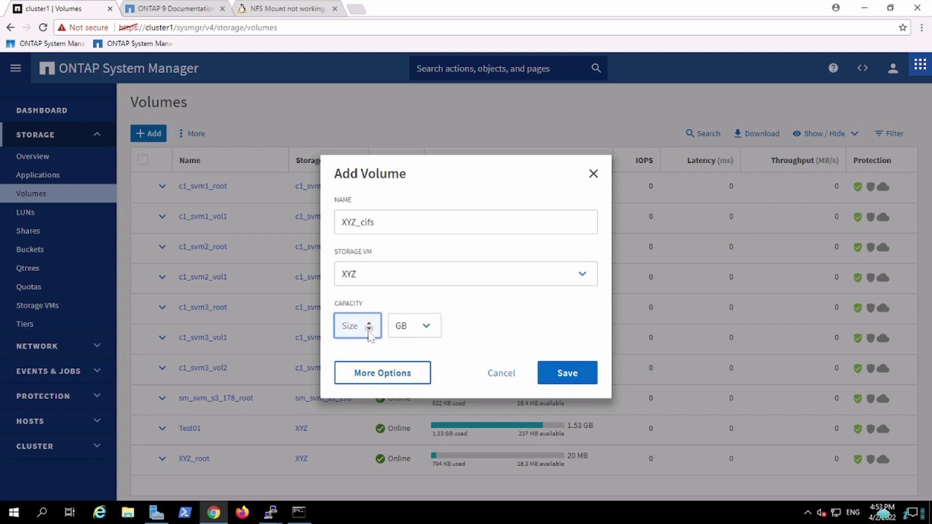
- Set capacity to 1 GB, check the SMB/CIFS share for Everyone with Full Control, and save the volume
type("1")
left_click(382, 375)
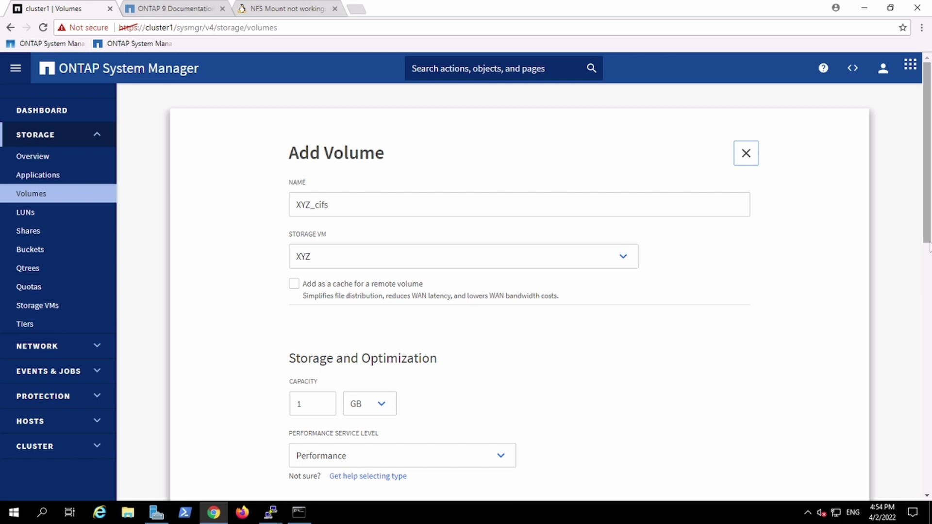
scroll(924, 293, "down", 1)
scroll(925, 293, "down", 6)
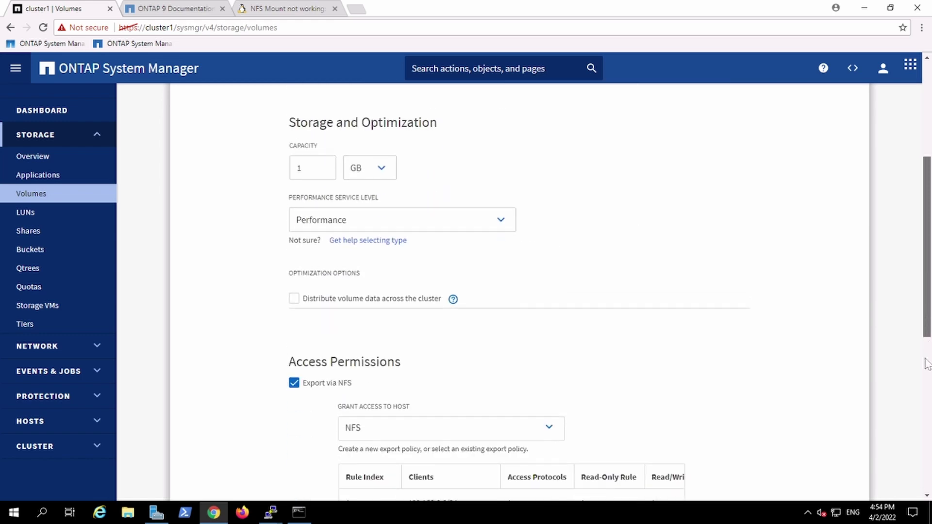
scroll(924, 374, "down", 3)
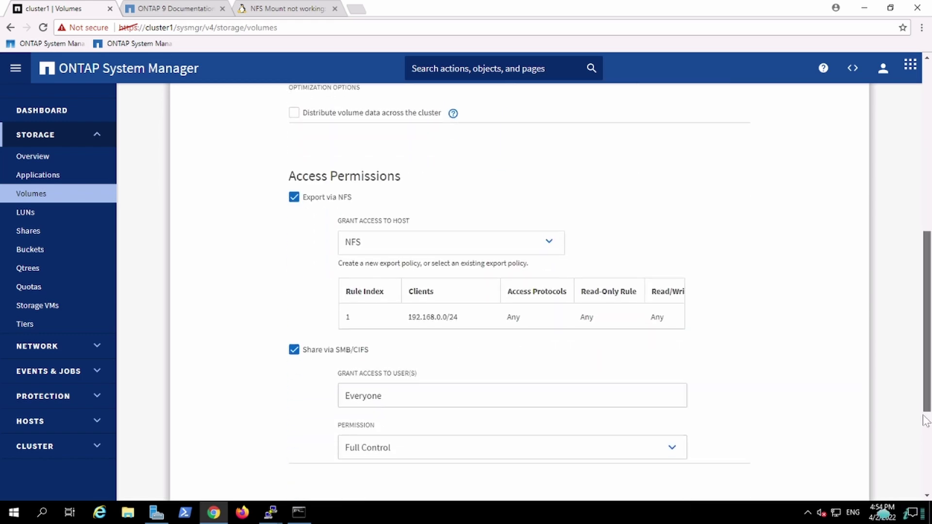
scroll(925, 446, "down", 3)
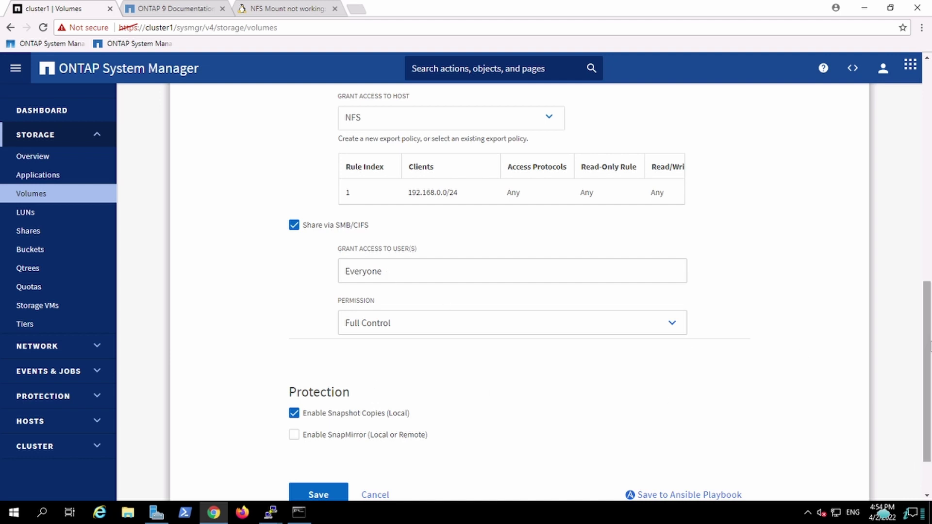
scroll(928, 360, "down", 2)
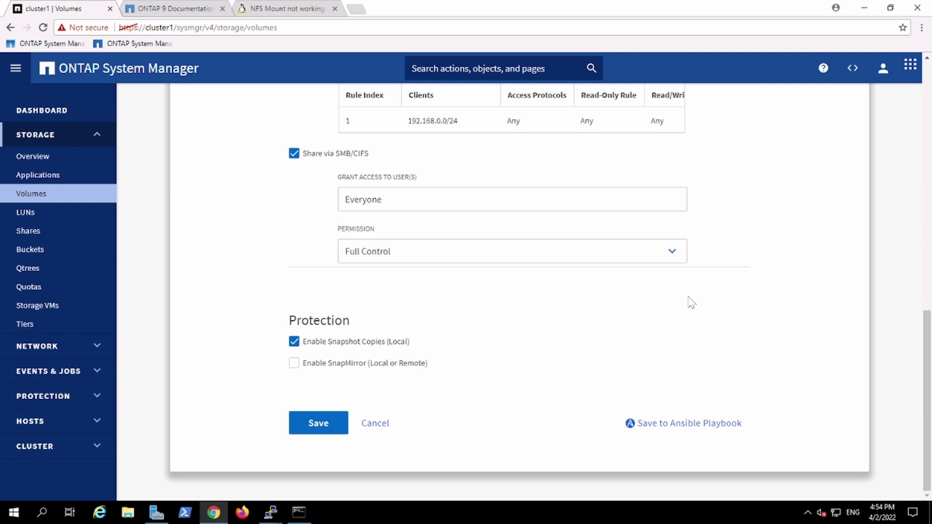
left_click(315, 429)
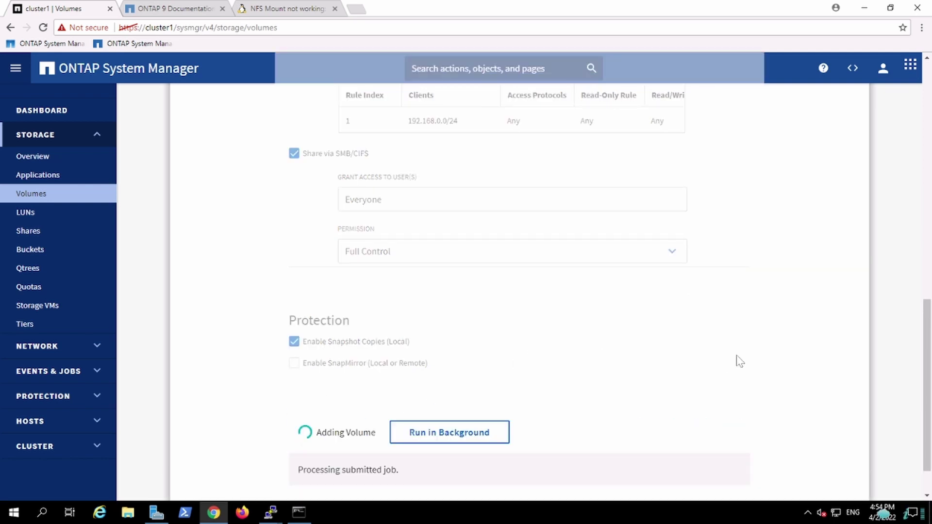
- Open Edit Mount Path for the new 1.05 GB XYZ_cifs volume, showing /XYZ_cifs
left_click_drag(930, 354, 929, 353)
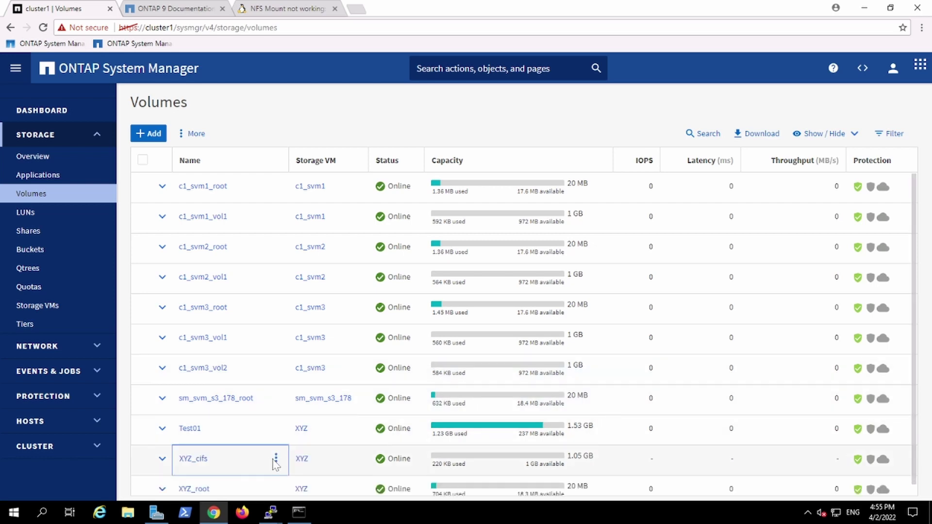
left_click(276, 461)
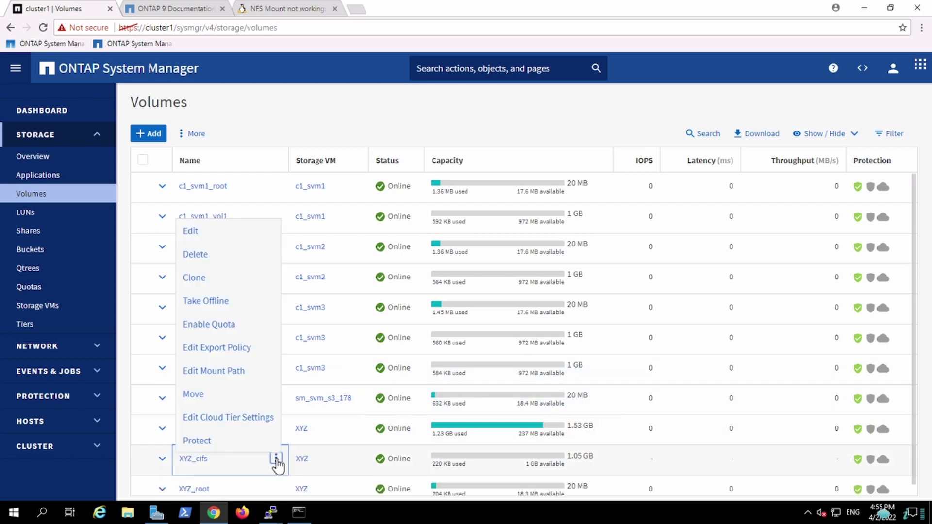
left_click(207, 372)
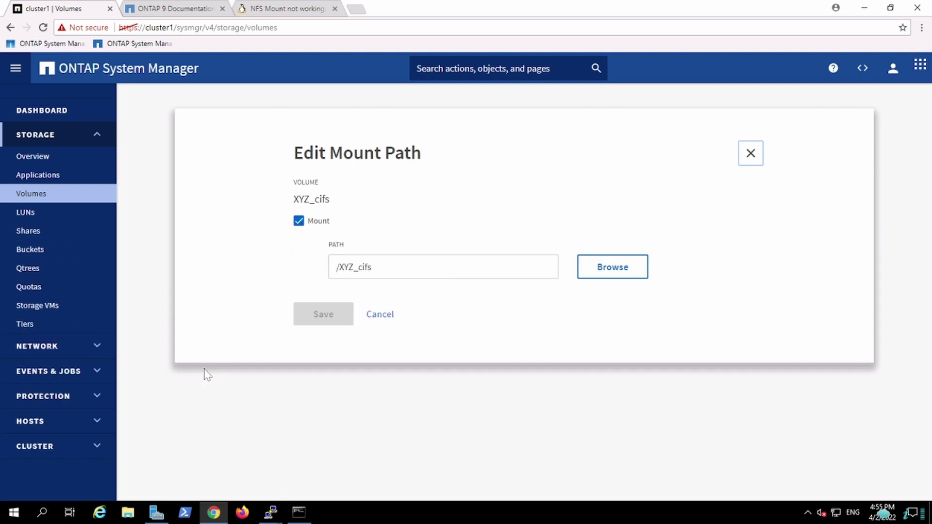
- Cancel the mount path edit and reload the crashed System Manager tab
left_click(382, 318)
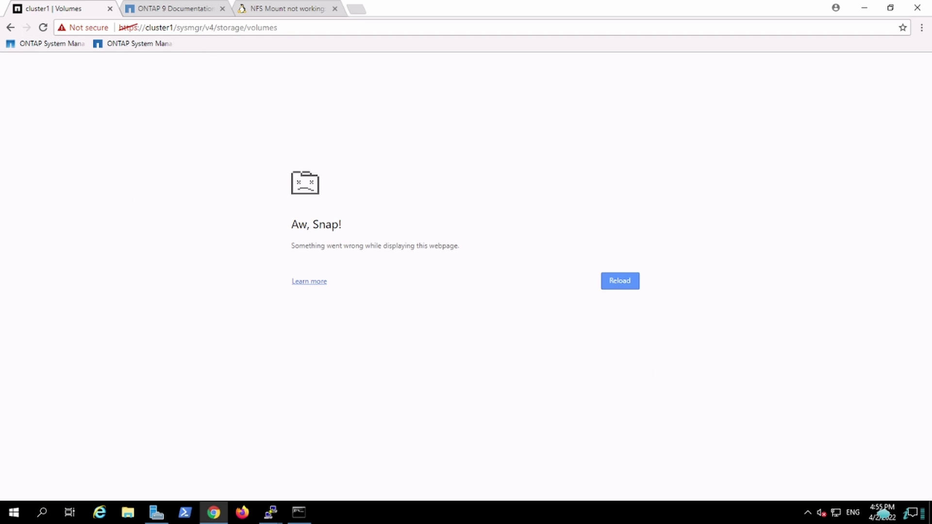
left_click(617, 286)
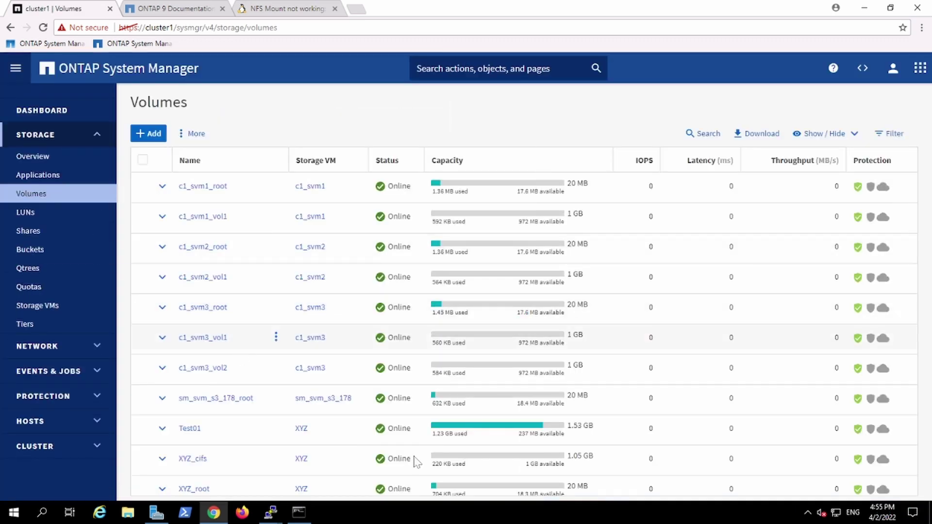
- Open the XYZ_cifs volume overview and select its SMB/CIFS path \\192.168.0.70\XYZ_cifs
left_click(203, 464)
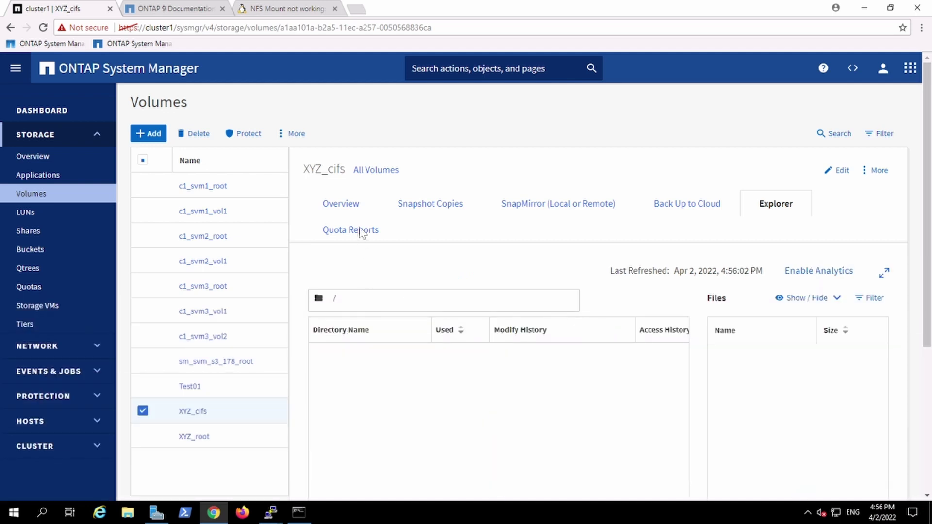
left_click(351, 213)
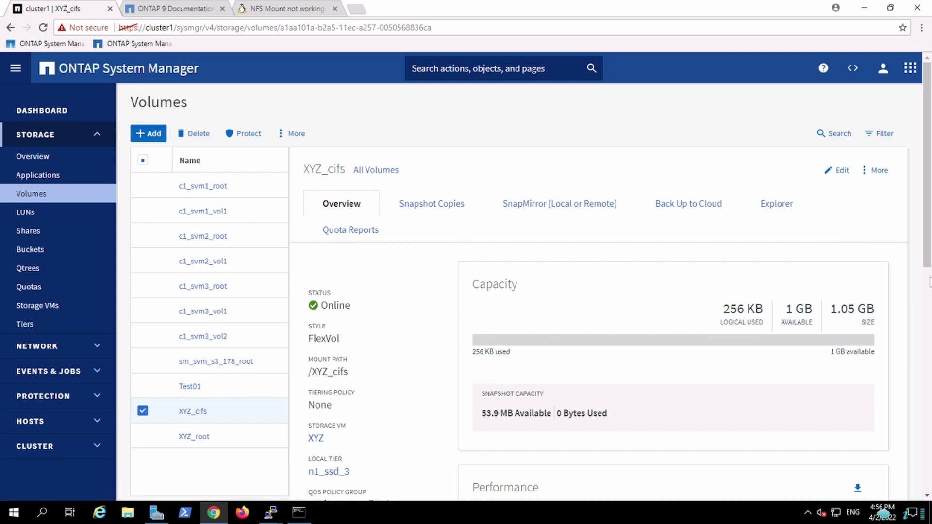
scroll(929, 282, "down", 10)
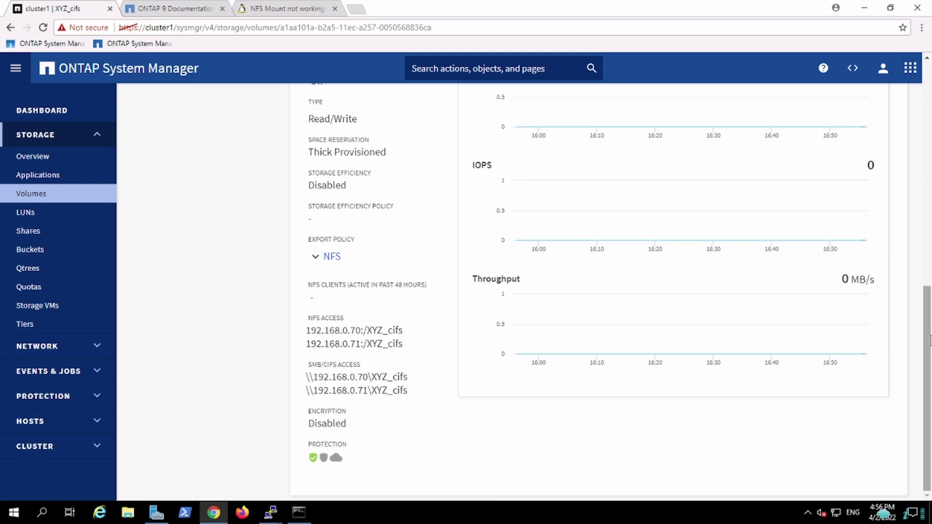
double_click(389, 377)
double_click(389, 376)
triple_click(389, 377)
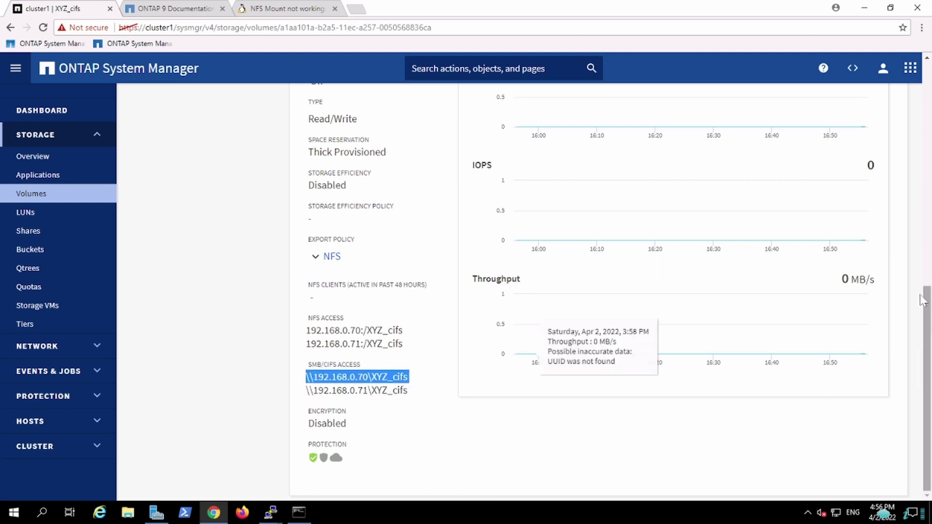
left_click_drag(927, 251, 927, 212)
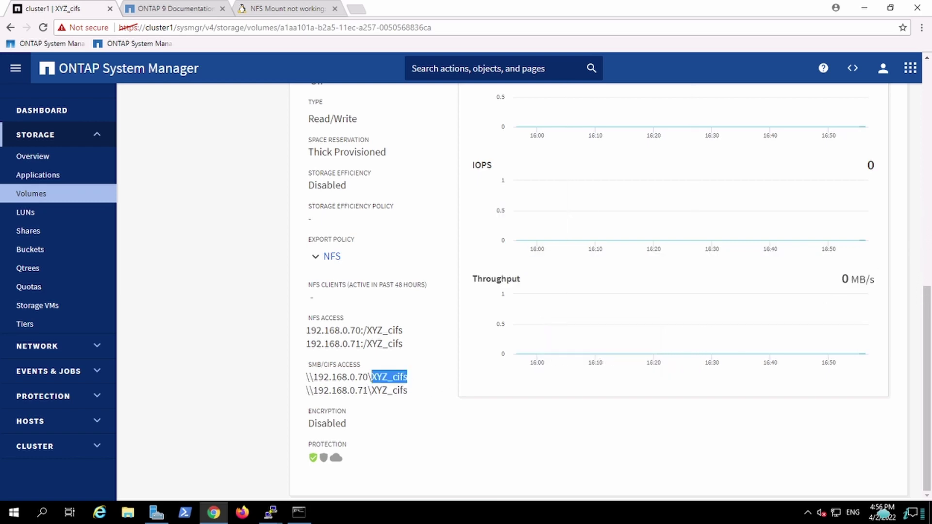
triple_click(389, 377)
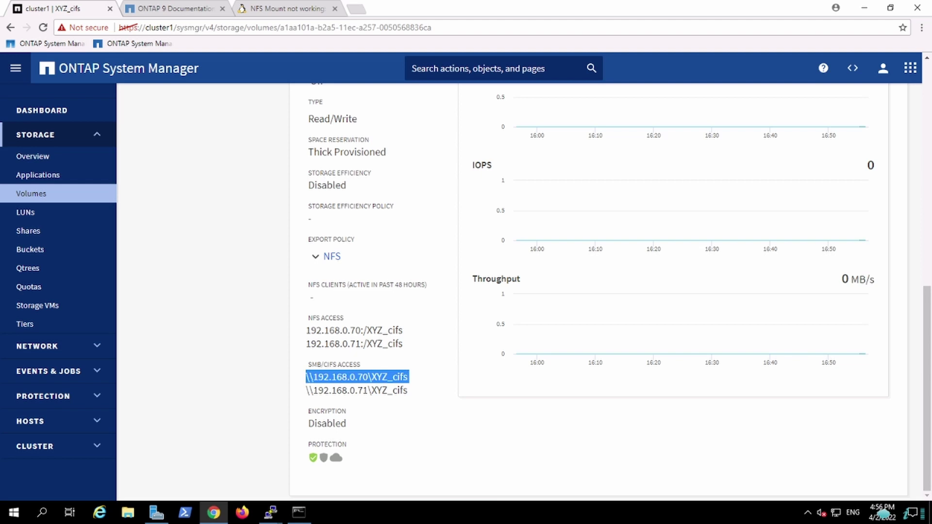
- Show the Shares list, then launch File Explorer from Start and expand This PC
left_click(44, 234)
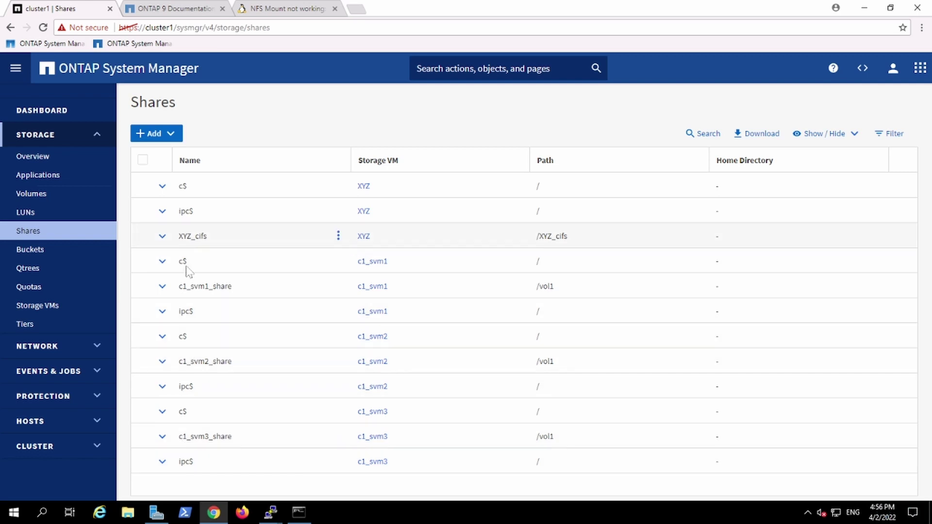
left_click(14, 512)
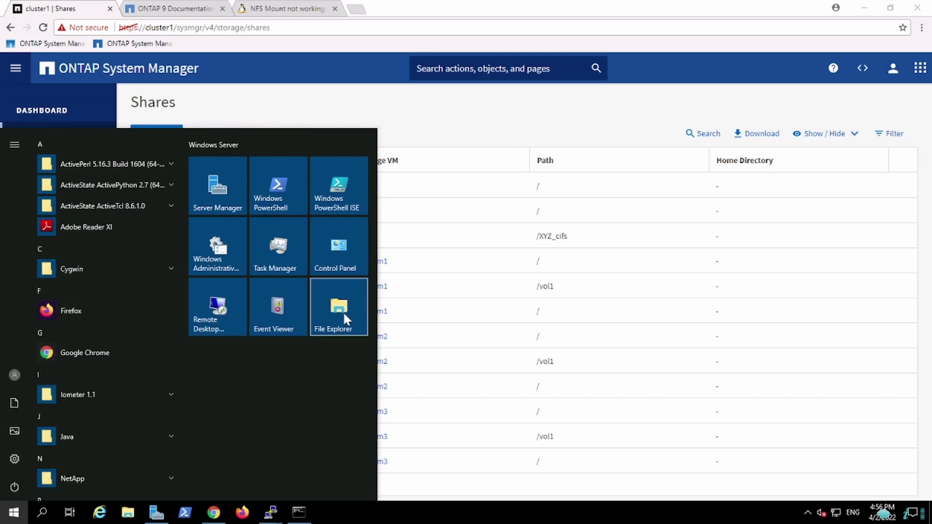
left_click(342, 310)
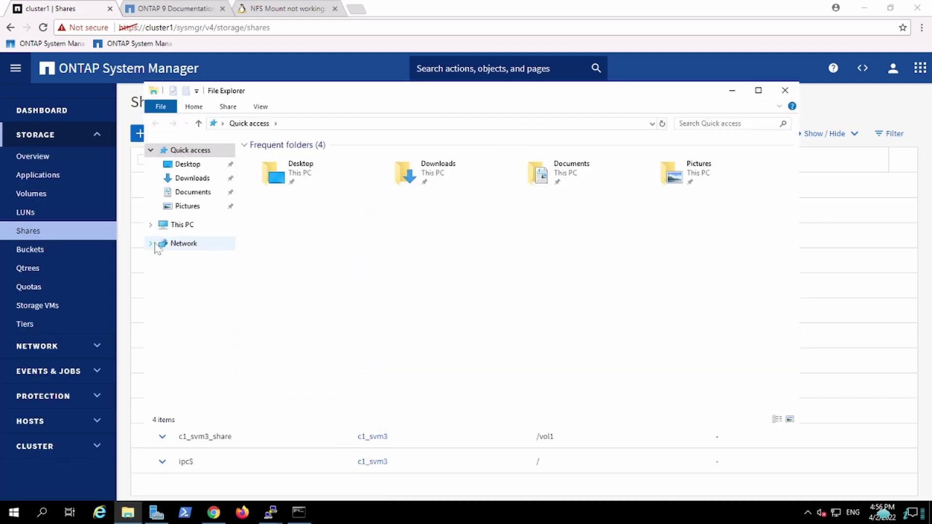
left_click(151, 225)
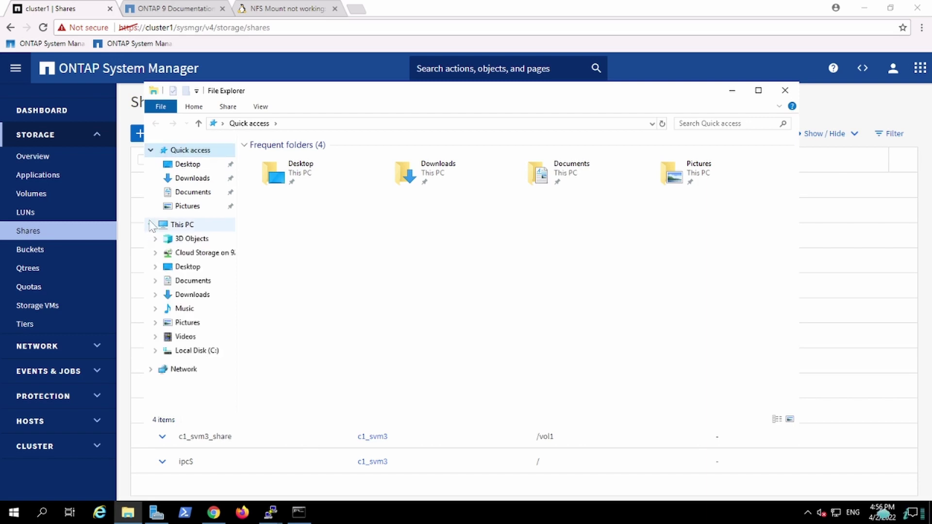
right_click(167, 228)
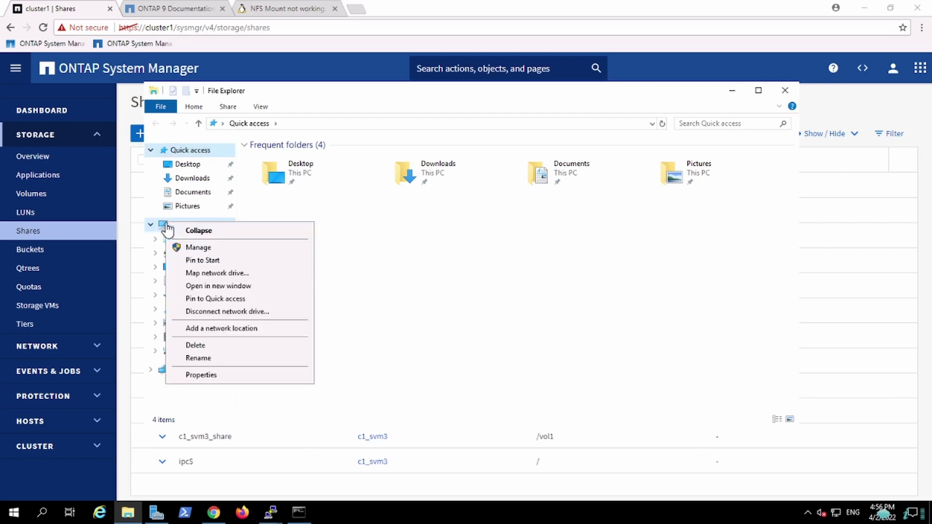
- Map drive Z: to \\ABC.netapp.com\XYZ_cifs through the Map Network Drive wizard
left_click(223, 274)
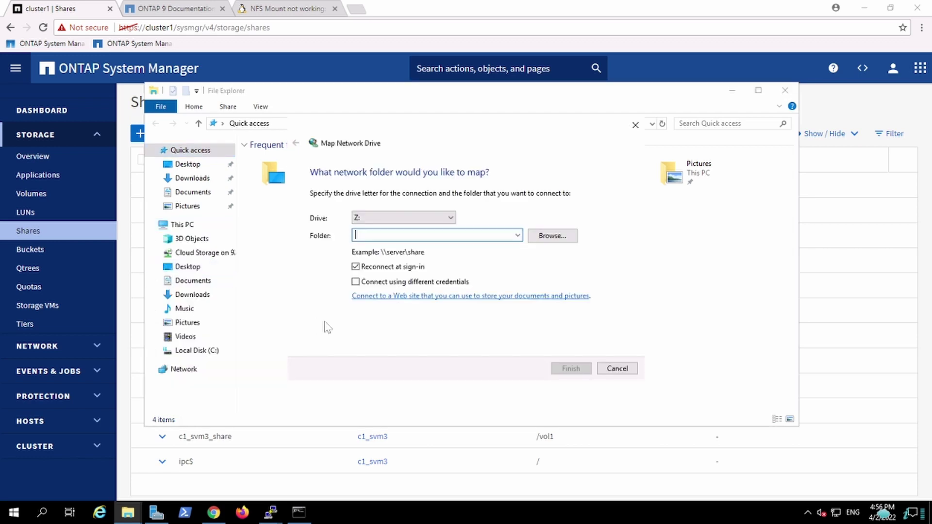
type("\\\\ABC.netapp.com\\")
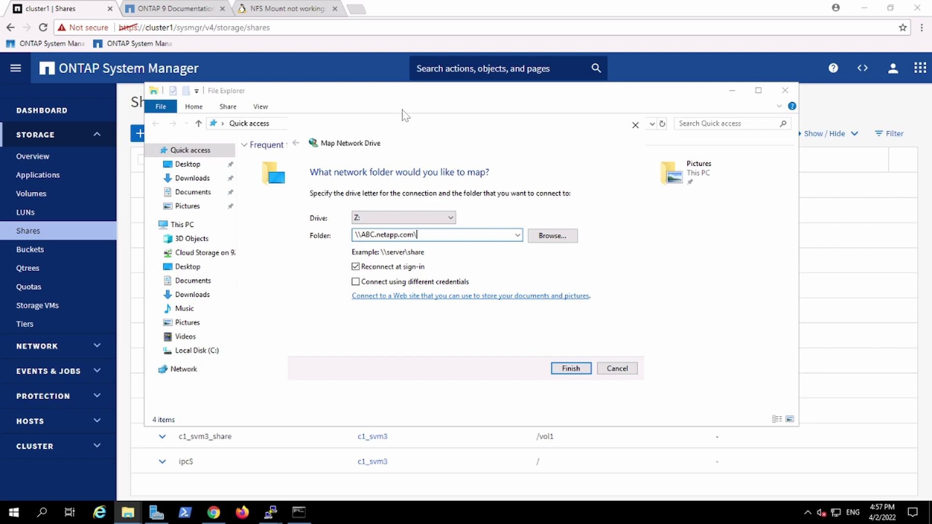
key("Escape")
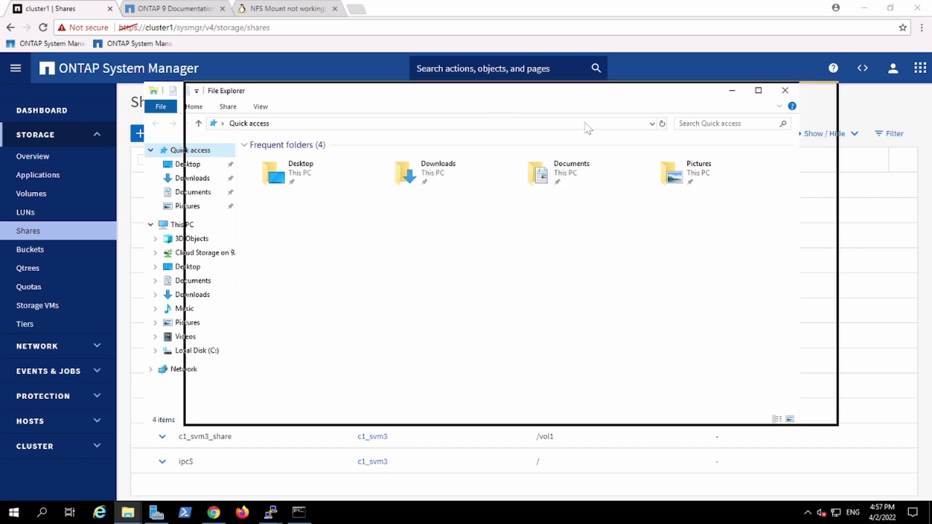
left_click_drag(596, 132, 472, 151)
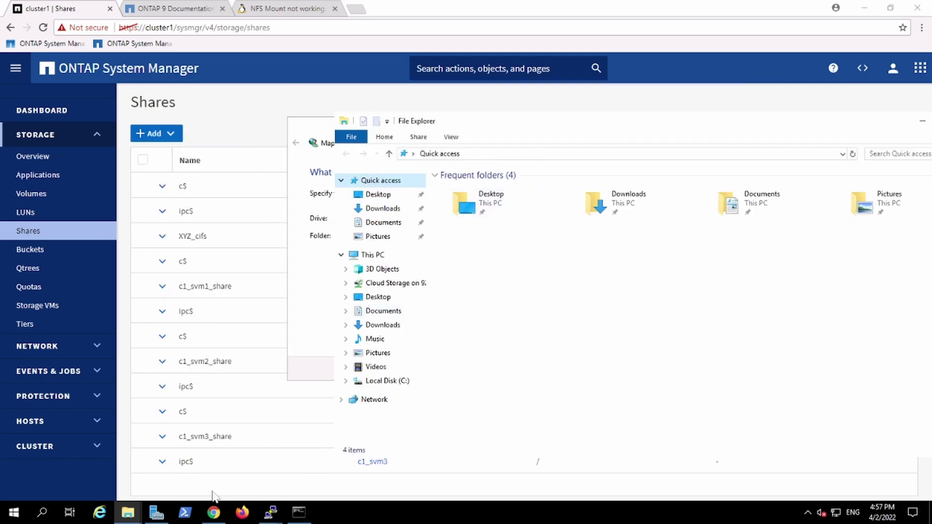
mouse_move(159, 512)
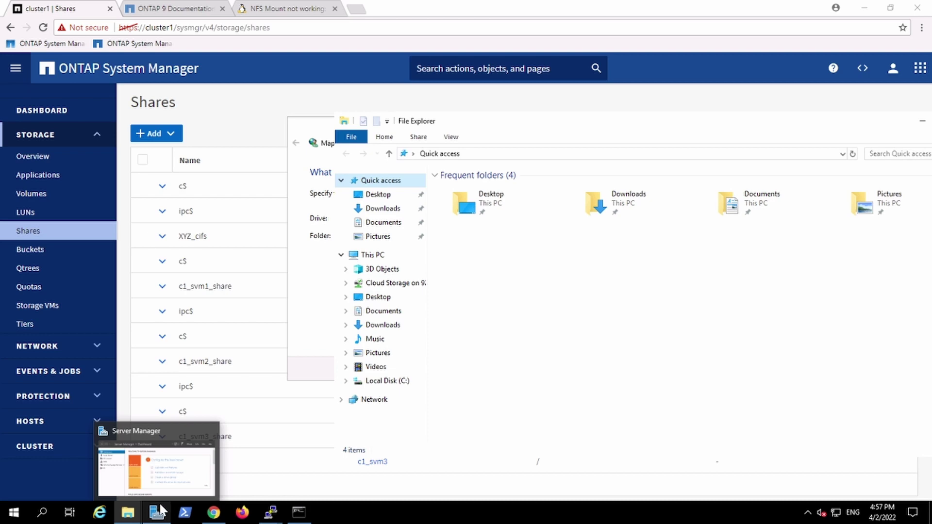
left_click(308, 373)
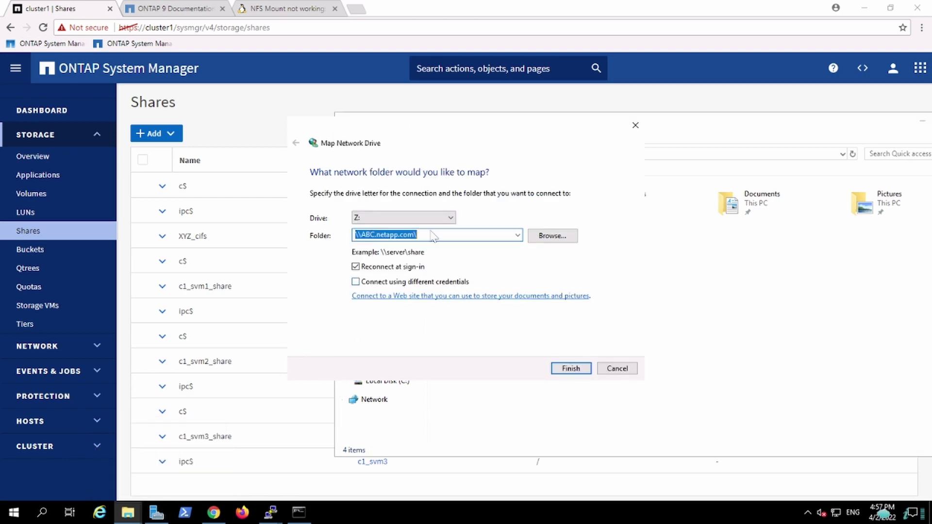
left_click(417, 235)
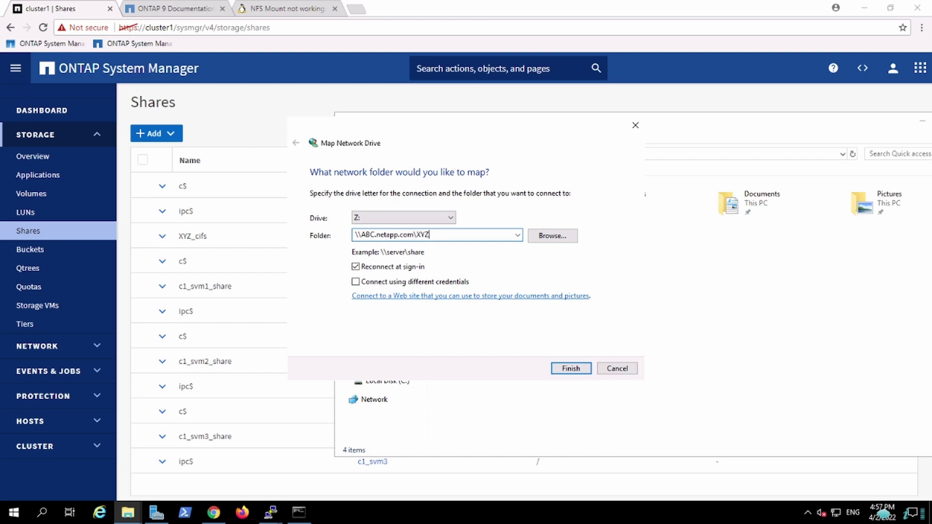
type("XYZ_cifs")
left_click(567, 369)
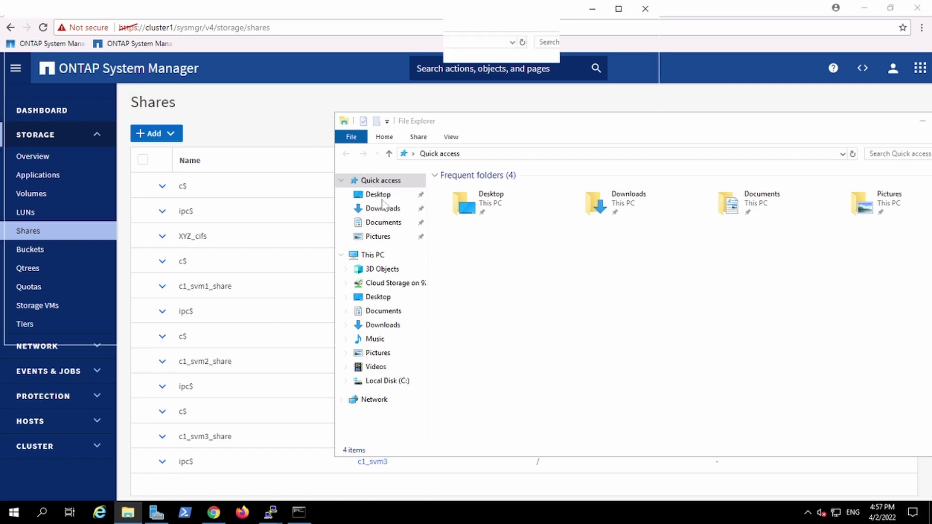
- Create a new text document named 123 on the Z: drive
right_click(384, 113)
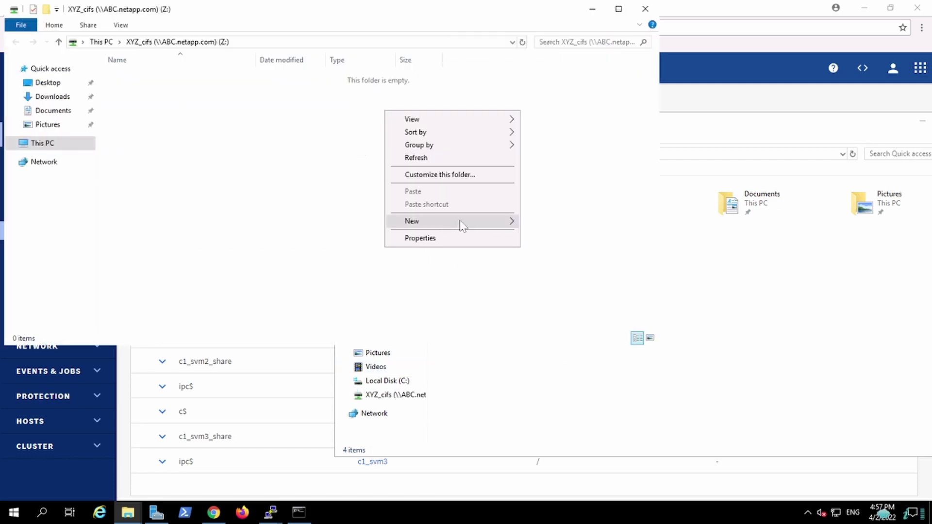
mouse_move(495, 224)
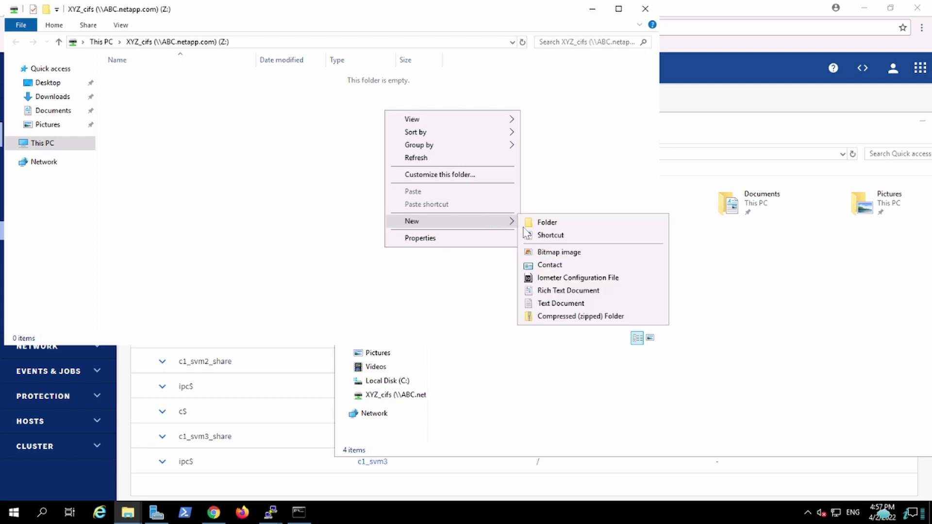
left_click(556, 304)
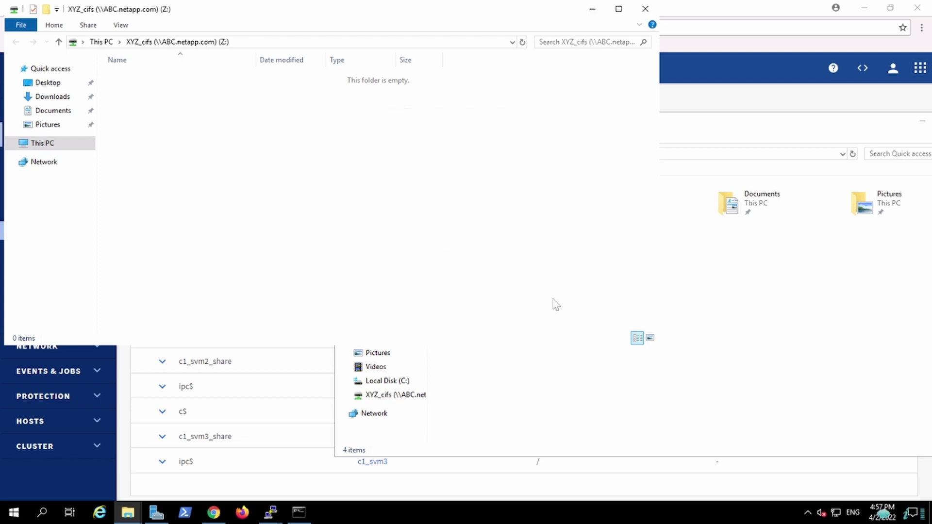
type("123")
key("Return")
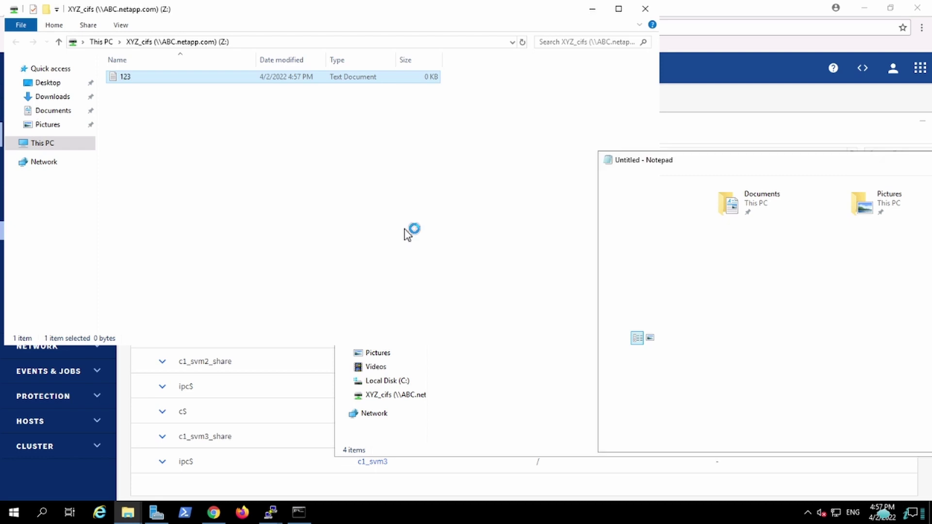
- Type a few lines of test text into 123 in Notepad and save it
type("das")
key("Return")
key("Return")
type("sad as da dsasd a d ass d asd")
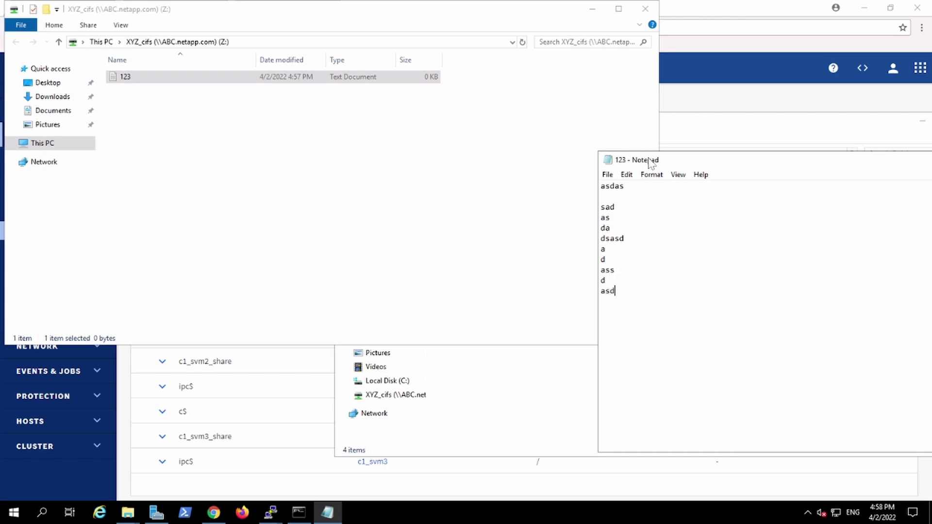
left_click_drag(650, 162, 393, 104)
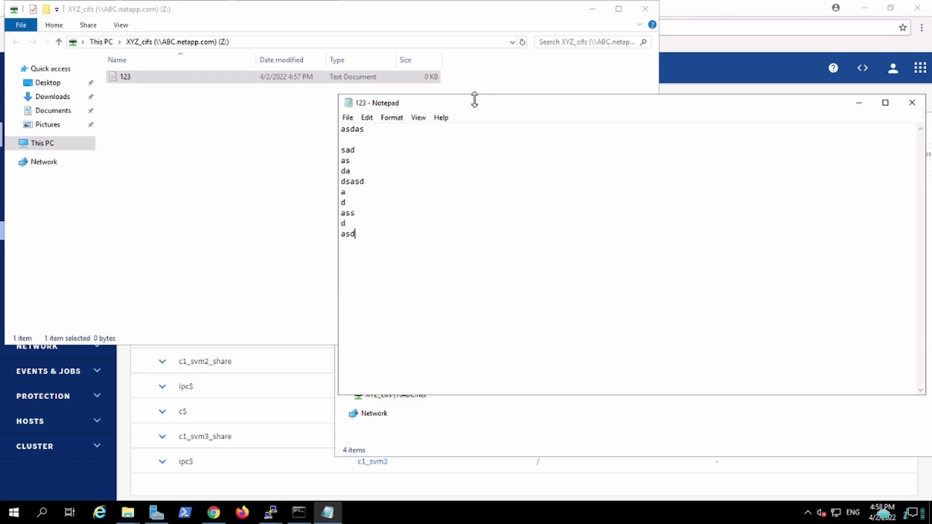
left_click_drag(478, 104, 283, 44)
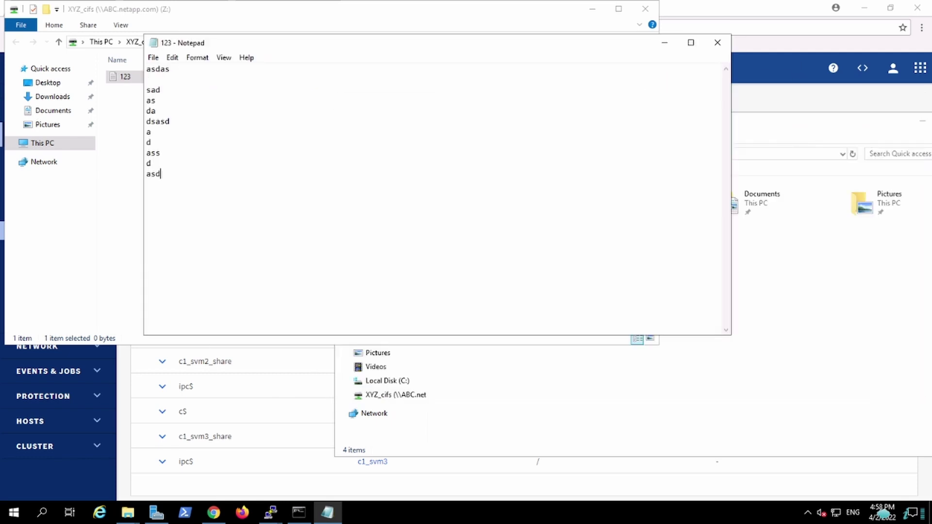
left_click(717, 42)
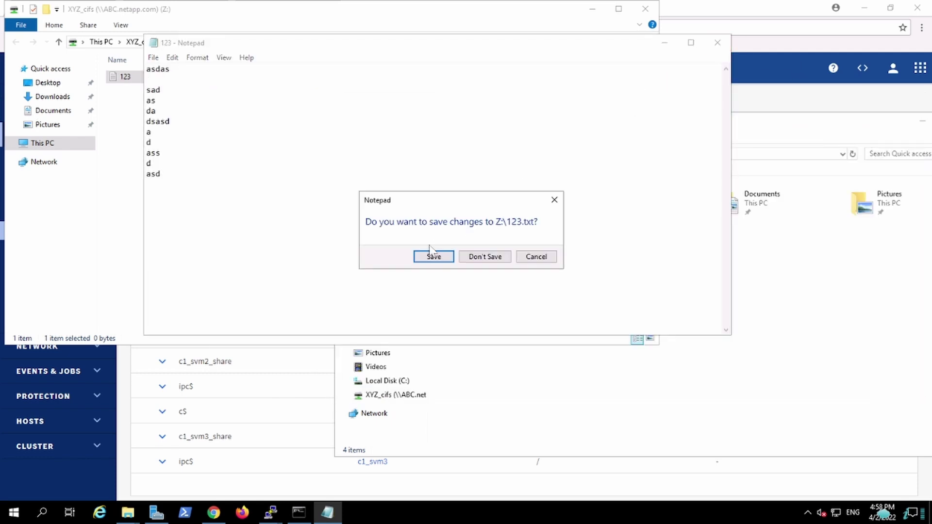
left_click(435, 256)
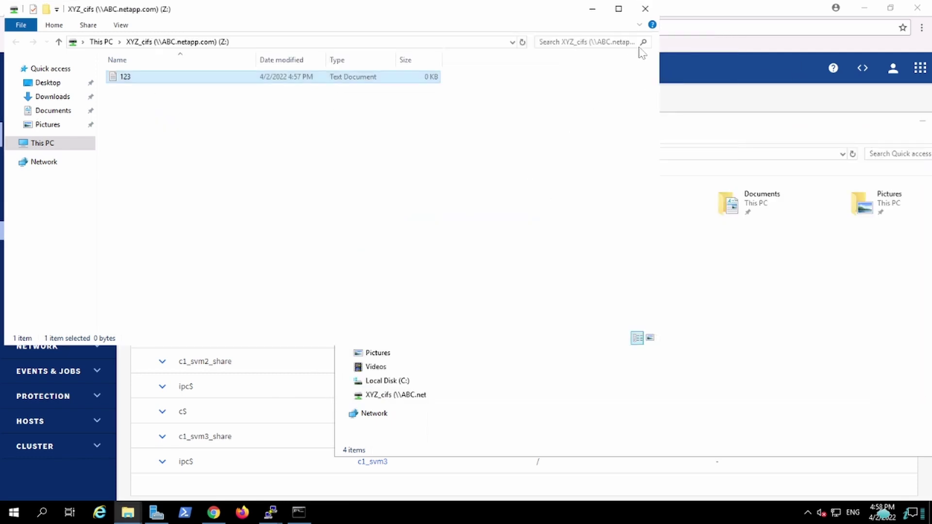
- Close Explorer, return to System Manager, open Quotas > Rules and begin adding a rule
left_click(646, 9)
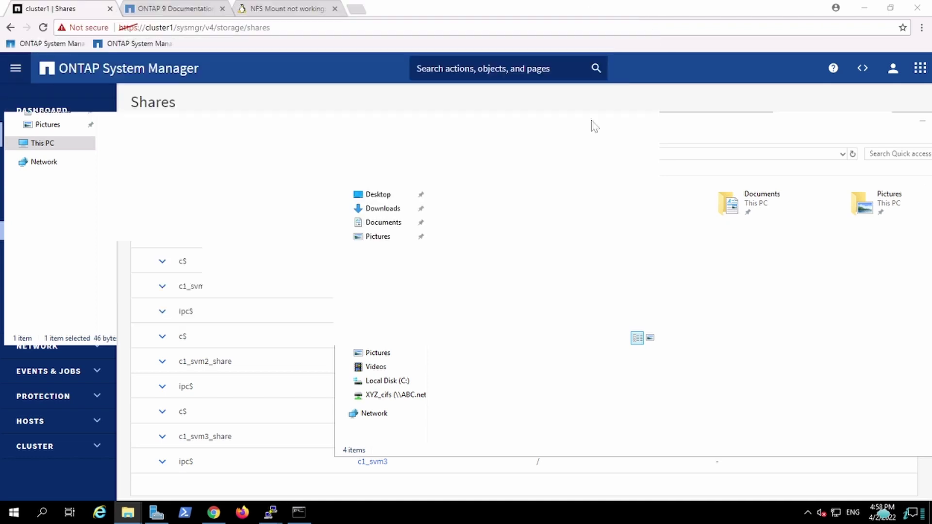
left_click(252, 80)
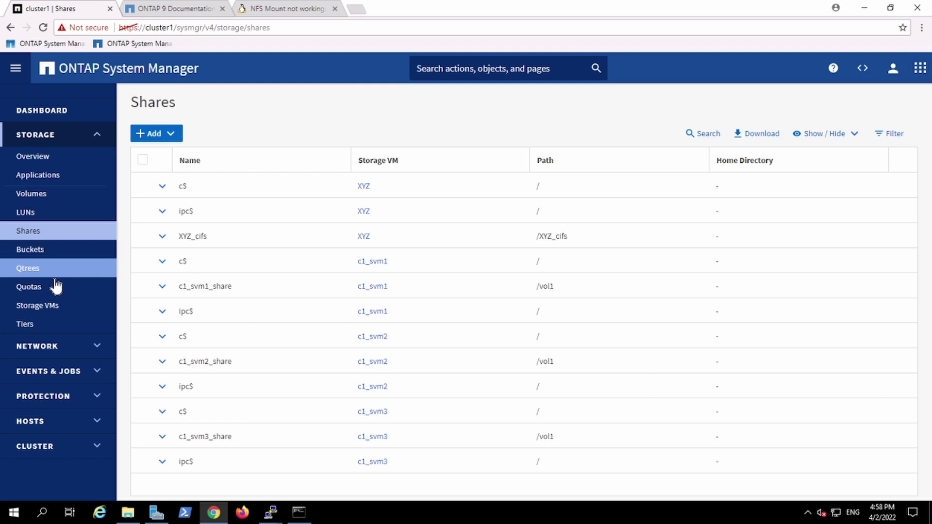
left_click(30, 196)
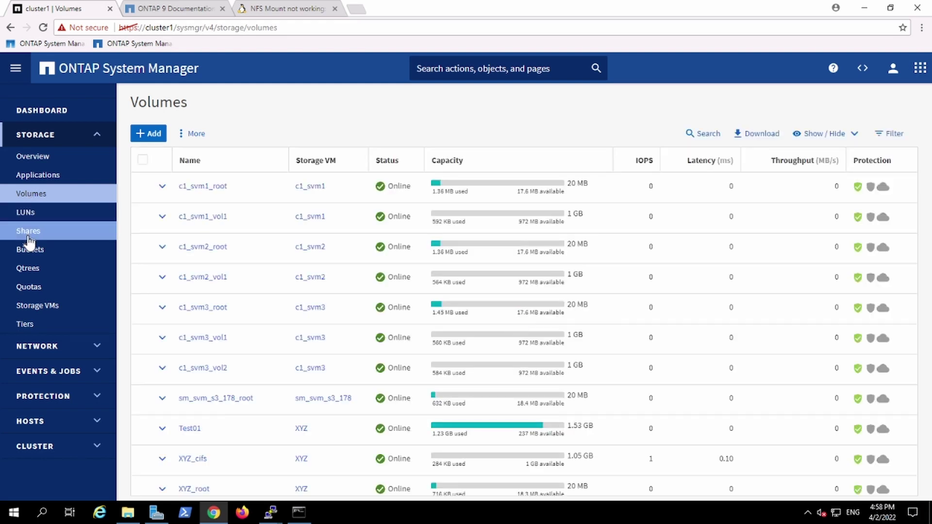
left_click(29, 272)
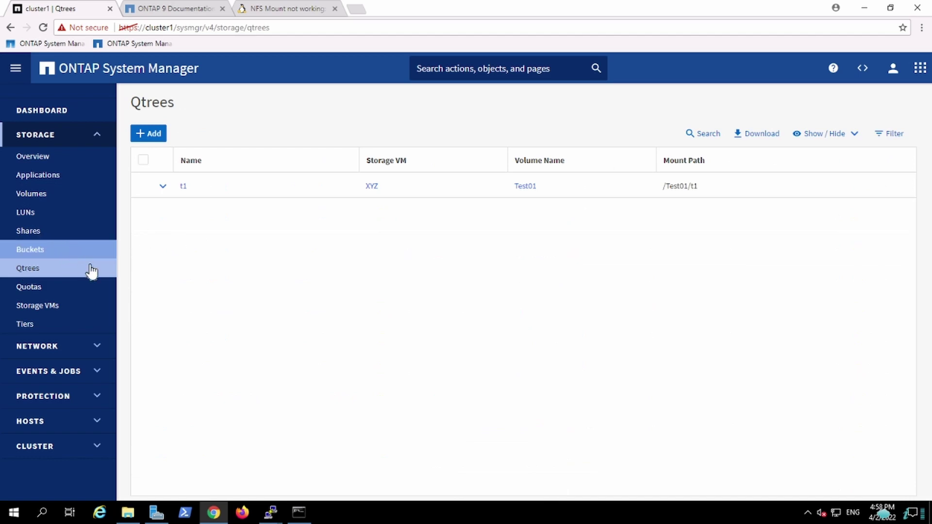
left_click(61, 290)
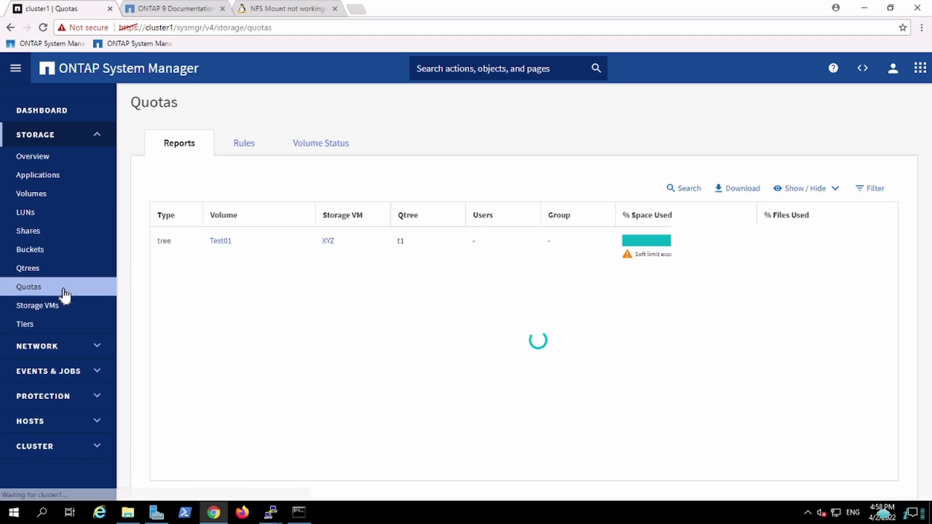
left_click(243, 144)
left_click(168, 188)
- Target the new quota rule at volume XYZ_cifs with the Qtree quota type
left_click(370, 215)
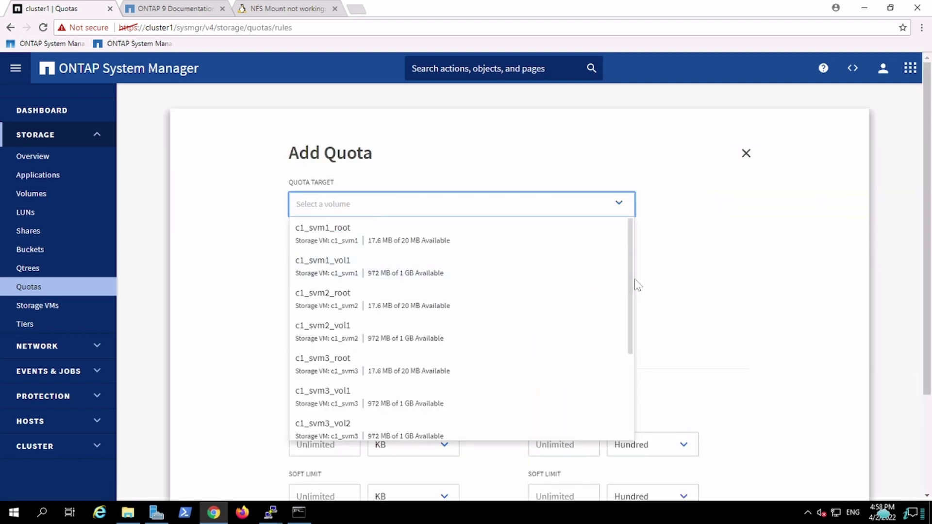
left_click_drag(633, 289, 637, 423)
left_click(455, 408)
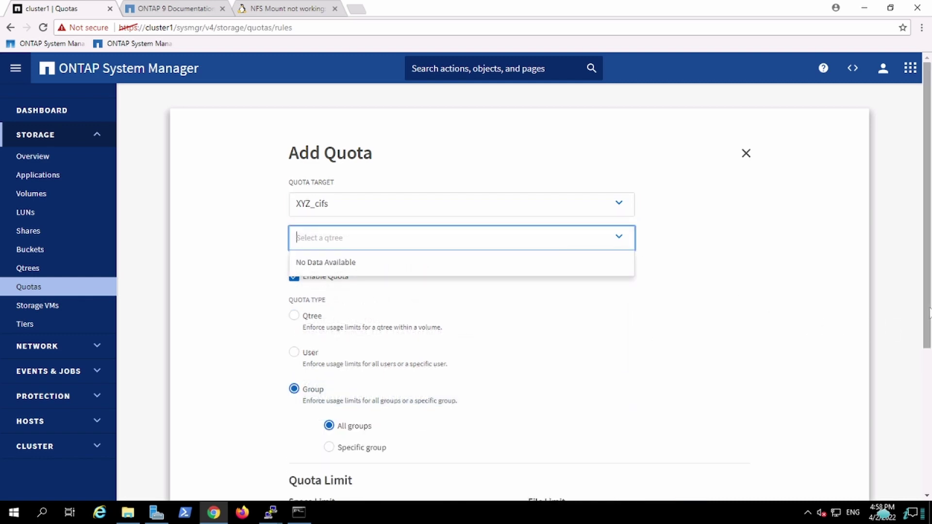
scroll(930, 313, "down", 2)
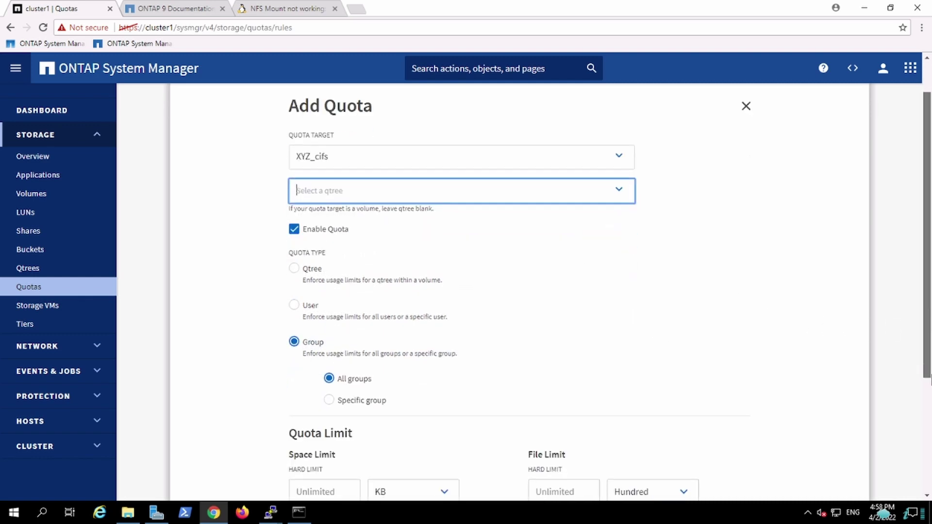
scroll(549, 291, "down", 1)
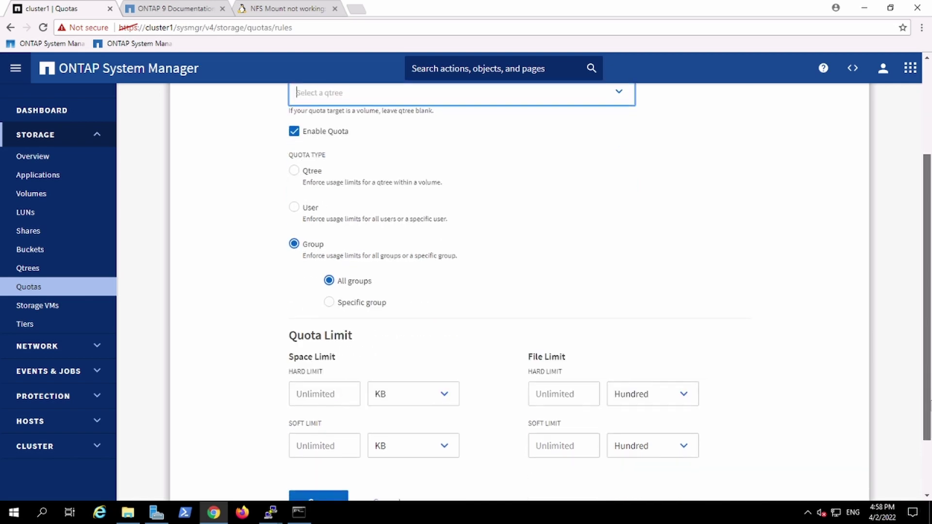
left_click(311, 177)
- Set the hard limit to 5 MB and soft limit to 3 MB, and save the rule
left_click(335, 345)
type("2")
key("BackSpace")
type("2")
key("BackSpace")
type("5")
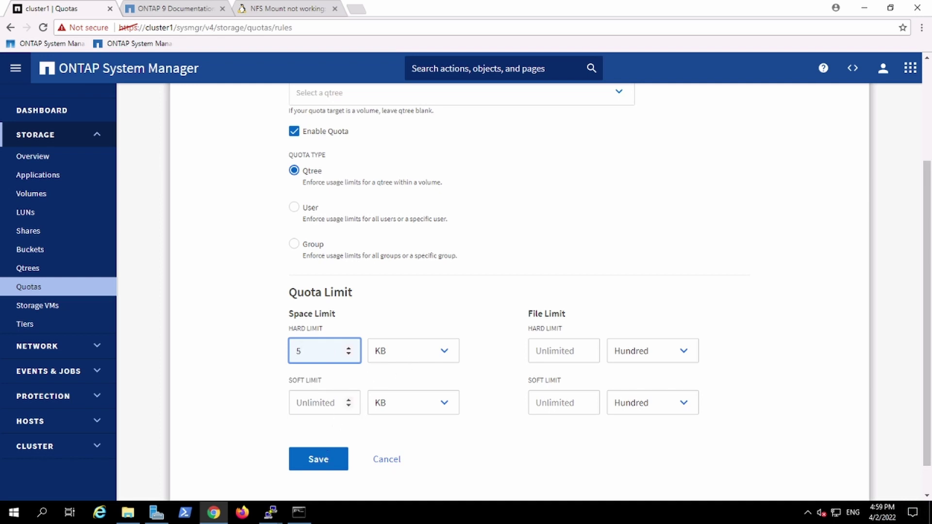
left_click(424, 361)
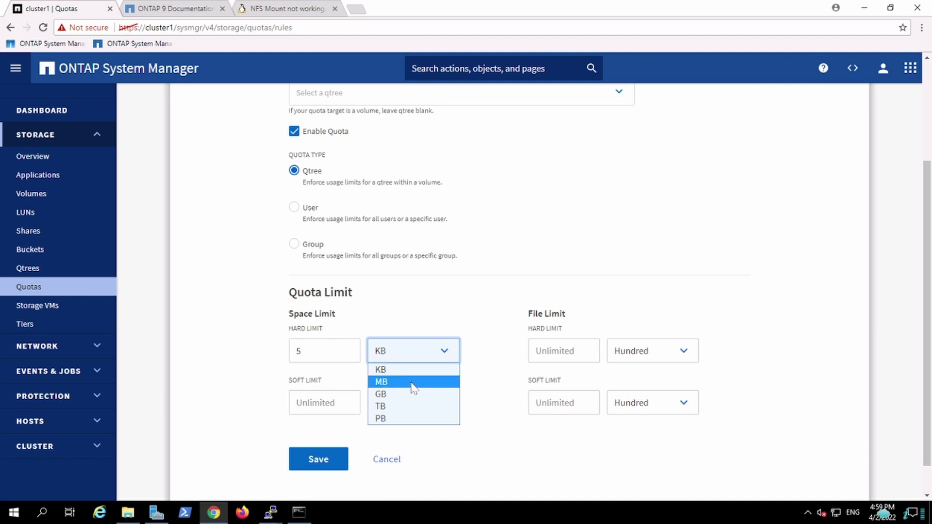
left_click(413, 382)
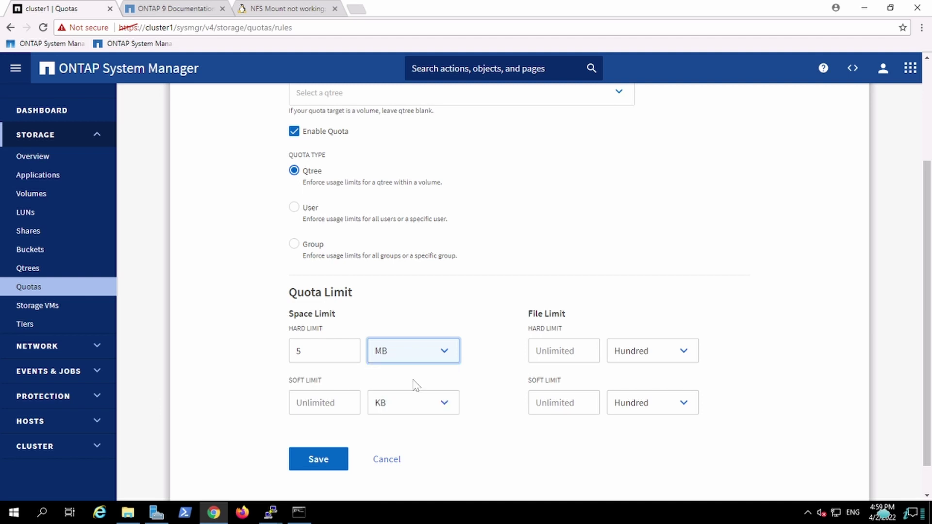
left_click(327, 404)
type("3")
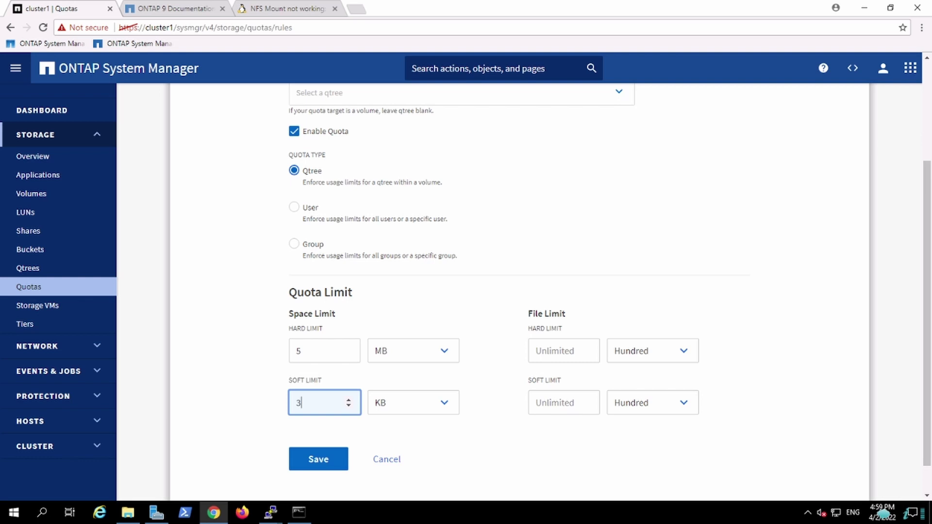
left_click(396, 411)
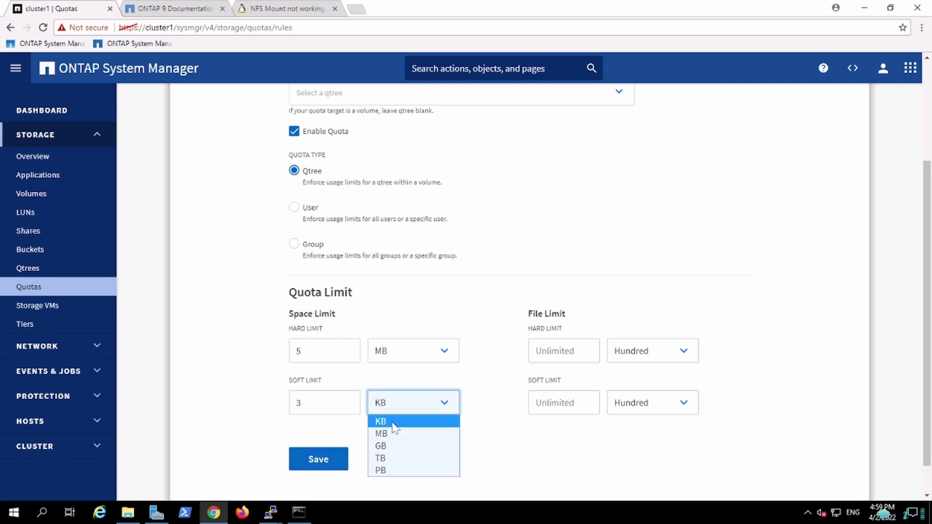
left_click(386, 433)
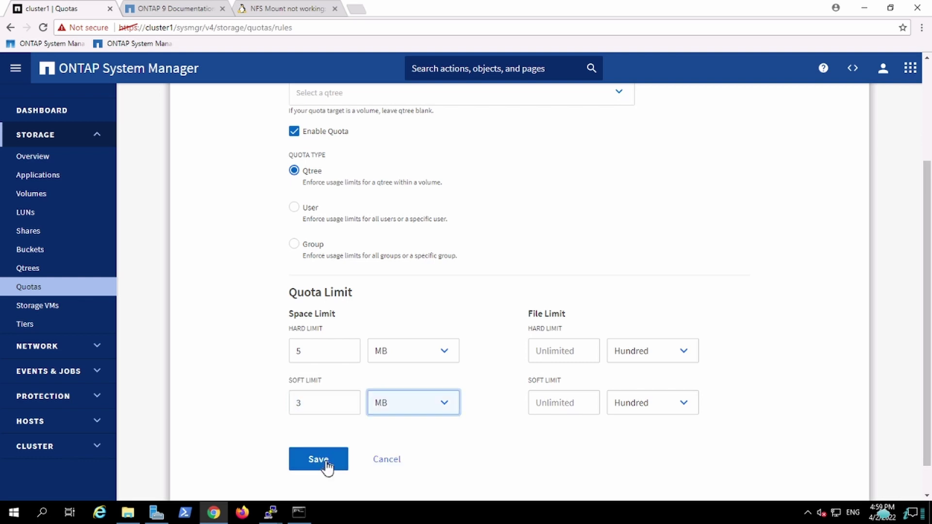
left_click(325, 462)
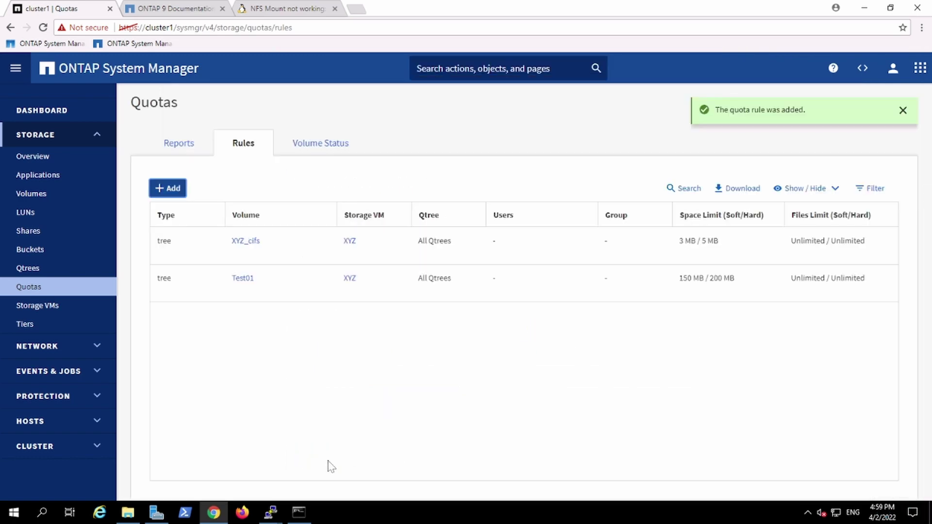
- Start a new qtree cifsq1 and place it in the XYZ_cifs volume
left_click(53, 273)
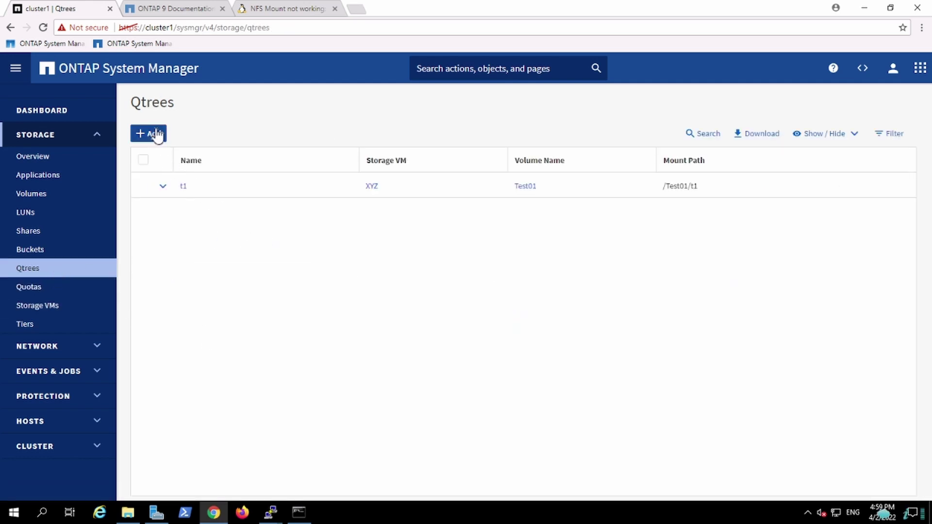
left_click(152, 132)
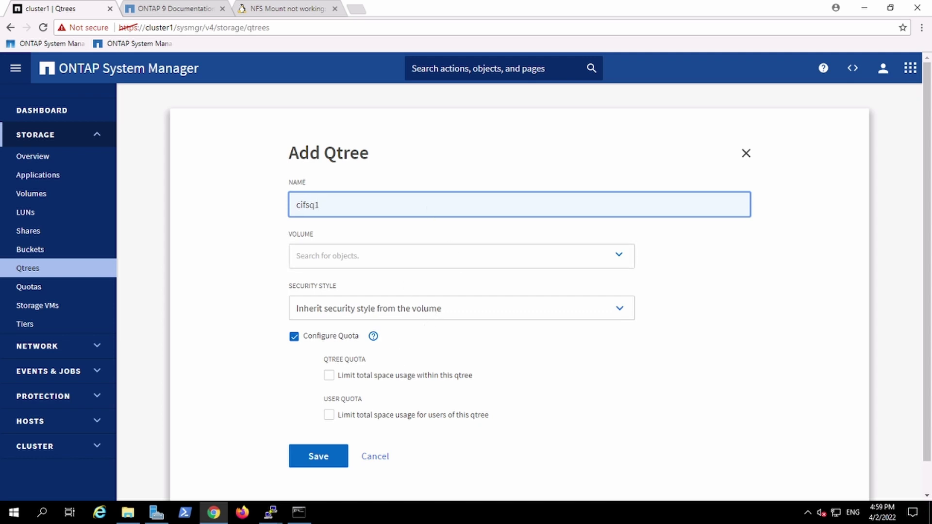
left_click(486, 256)
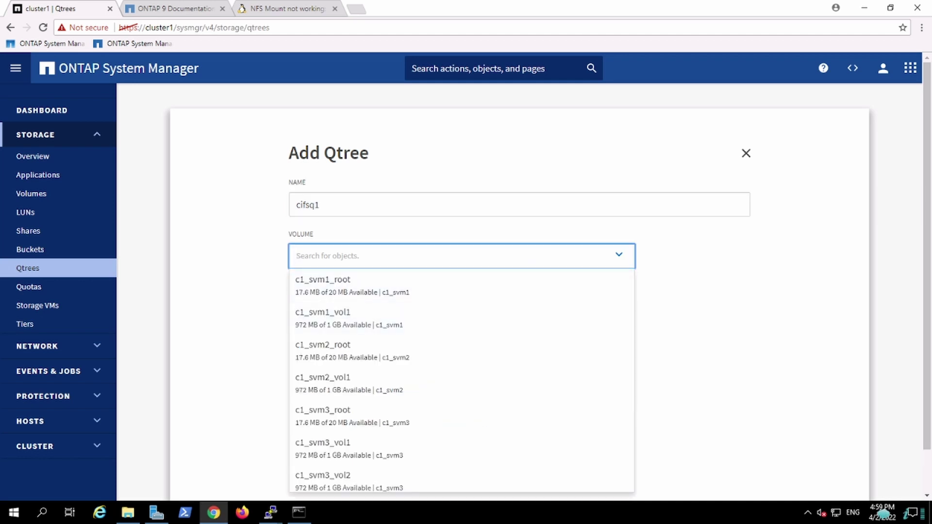
type("X")
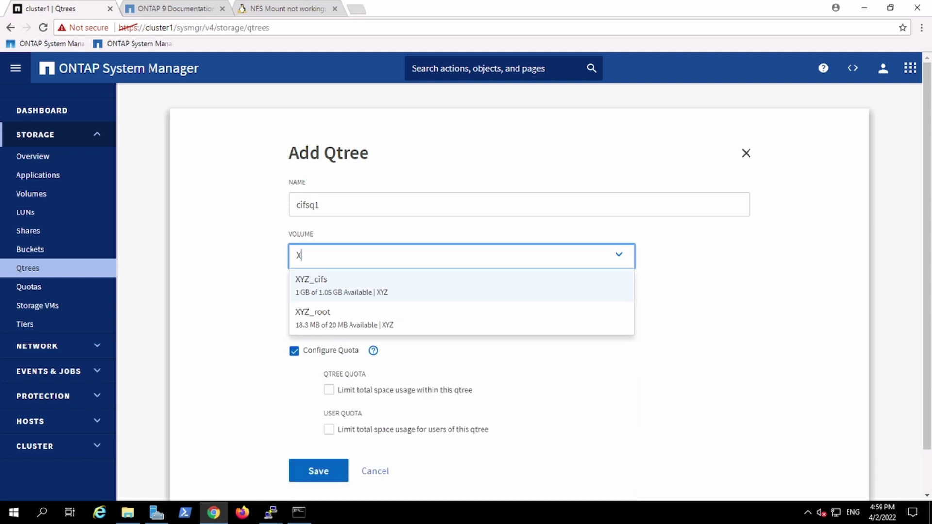
type("Y")
left_click(459, 300)
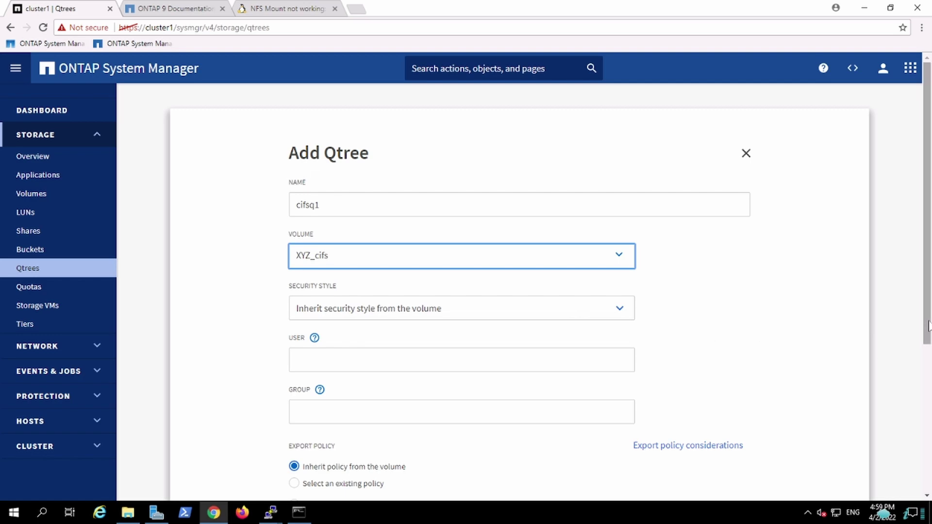
- Assign the existing NFS export policy to cifsq1 and save the qtree
left_click_drag(928, 325, 928, 448)
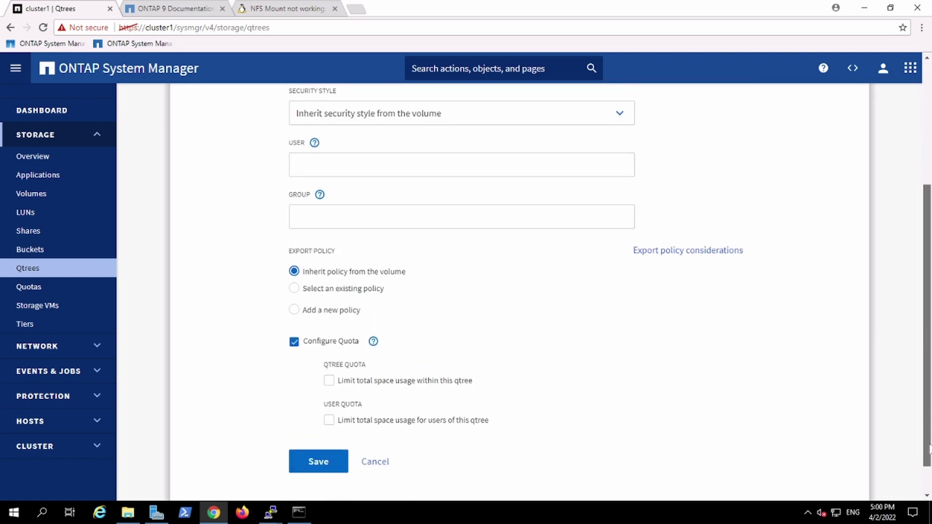
left_click(320, 291)
left_click(359, 323)
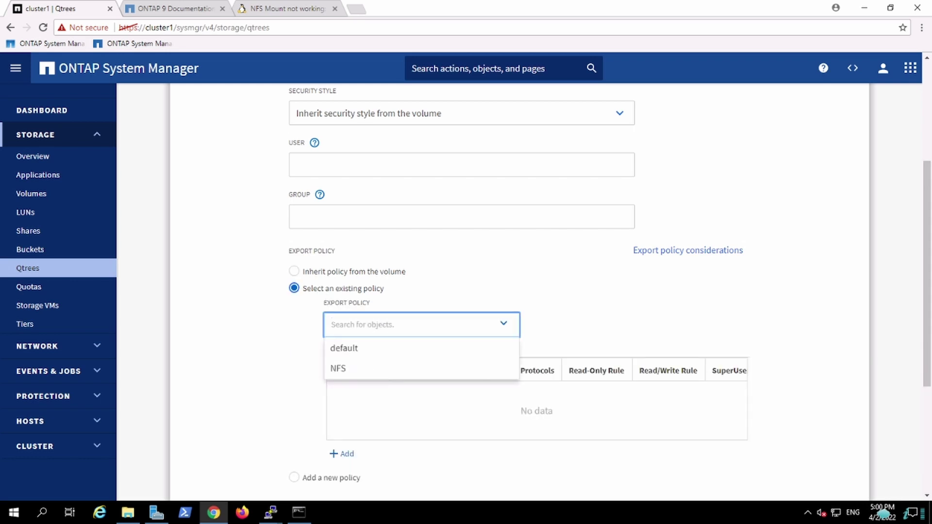
left_click(359, 373)
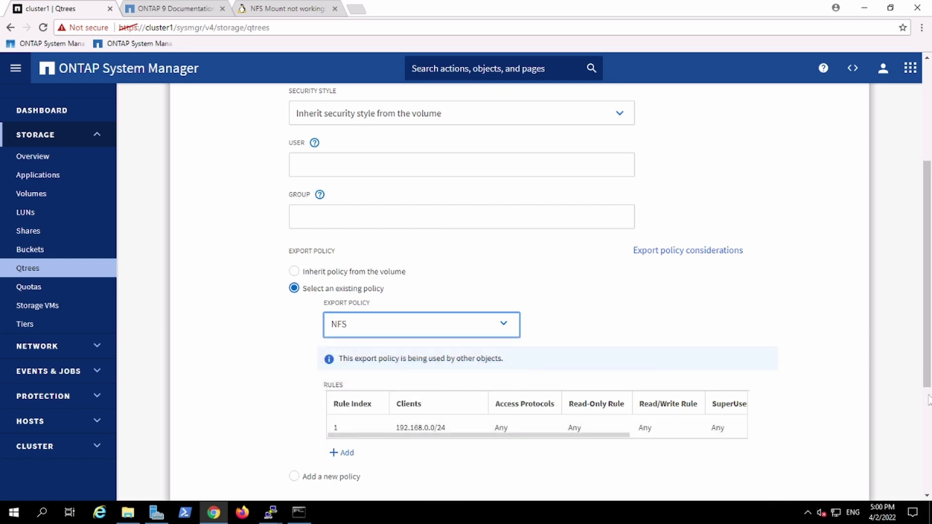
scroll(930, 393, "down", 4)
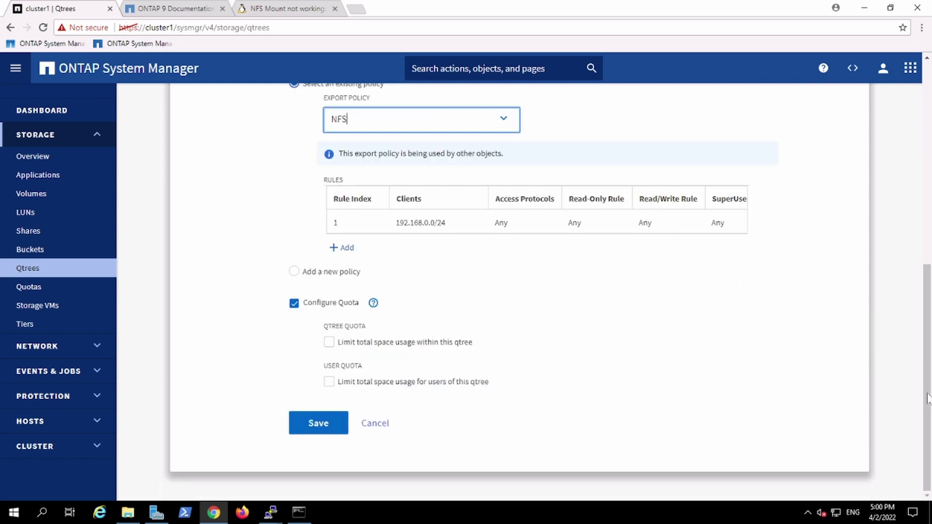
left_click(321, 425)
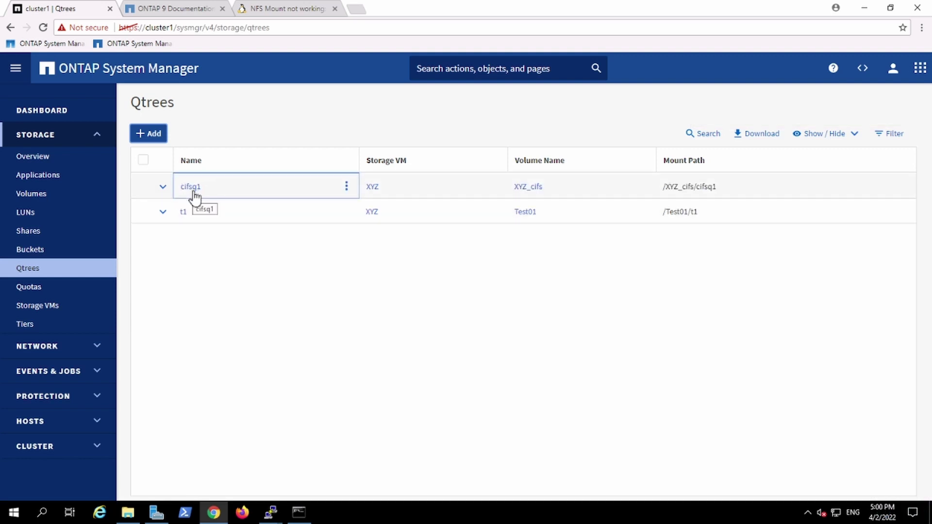
- Begin a new share named CIFSQ1 exposing the XYZ_cifs folder
left_click(42, 236)
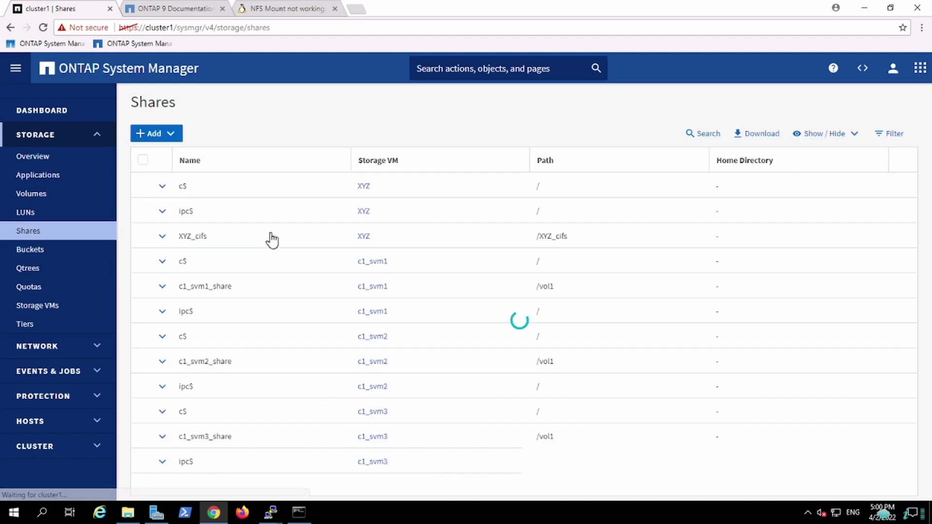
left_click(175, 139)
left_click(186, 157)
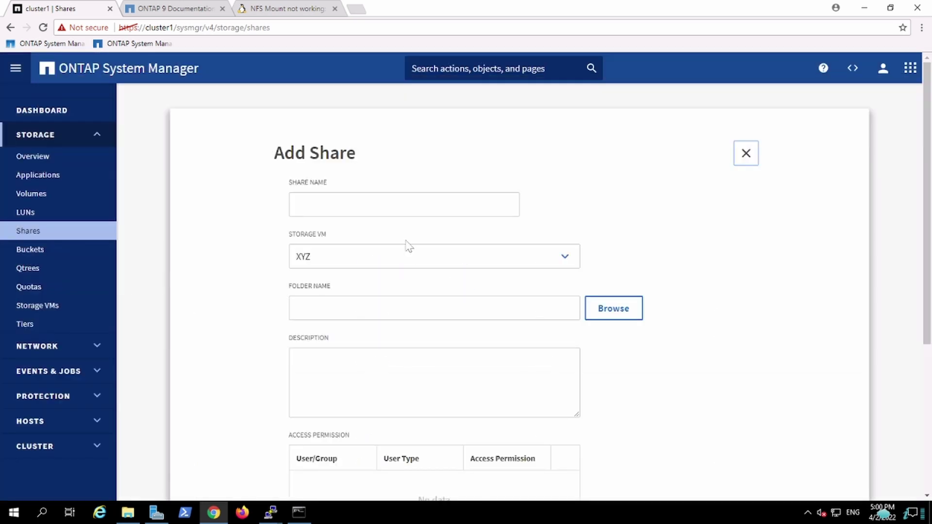
left_click(387, 213)
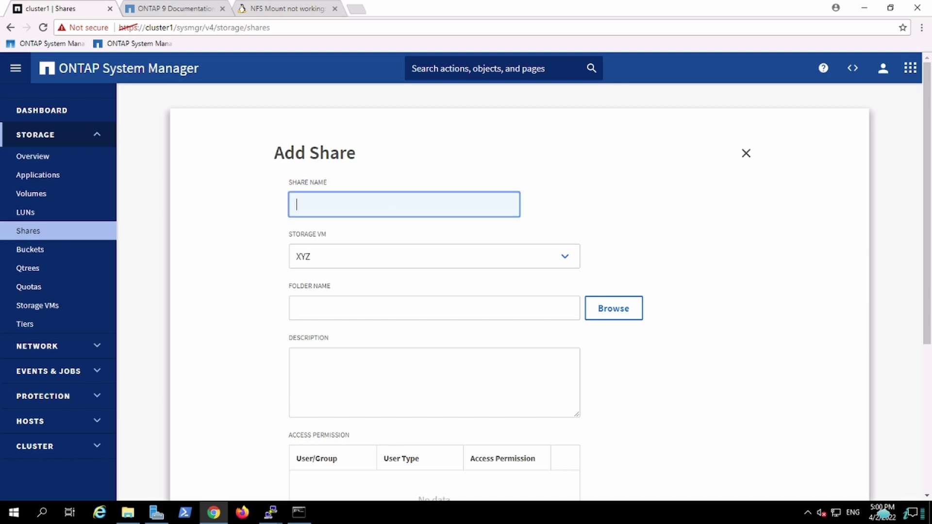
type("CIFSQ1")
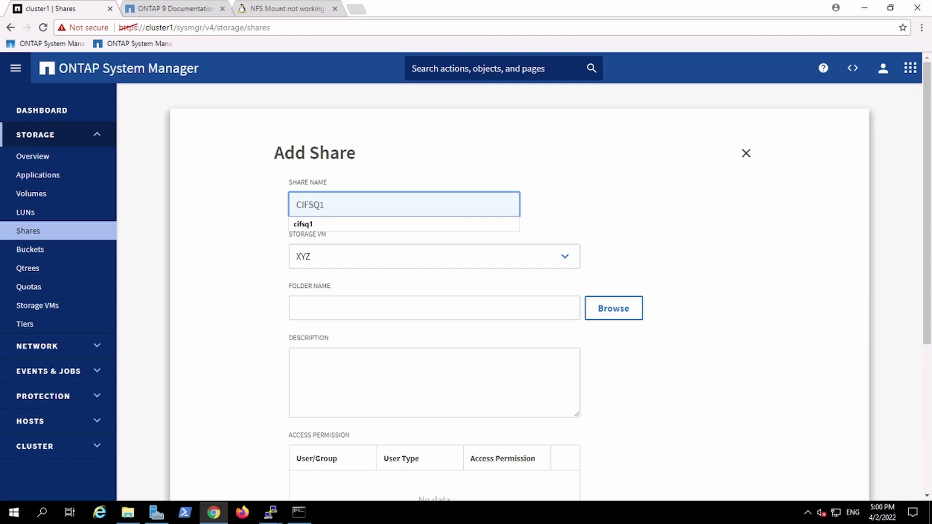
left_click(695, 196)
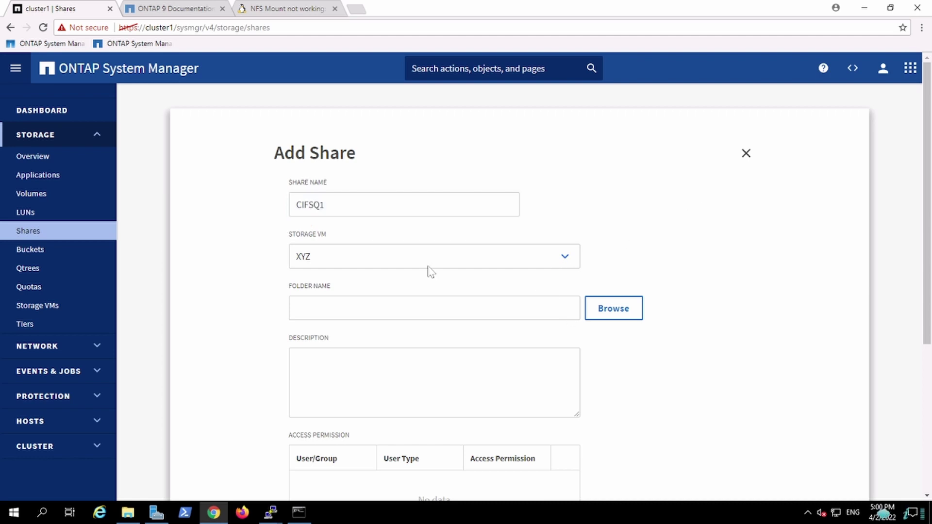
left_click(618, 316)
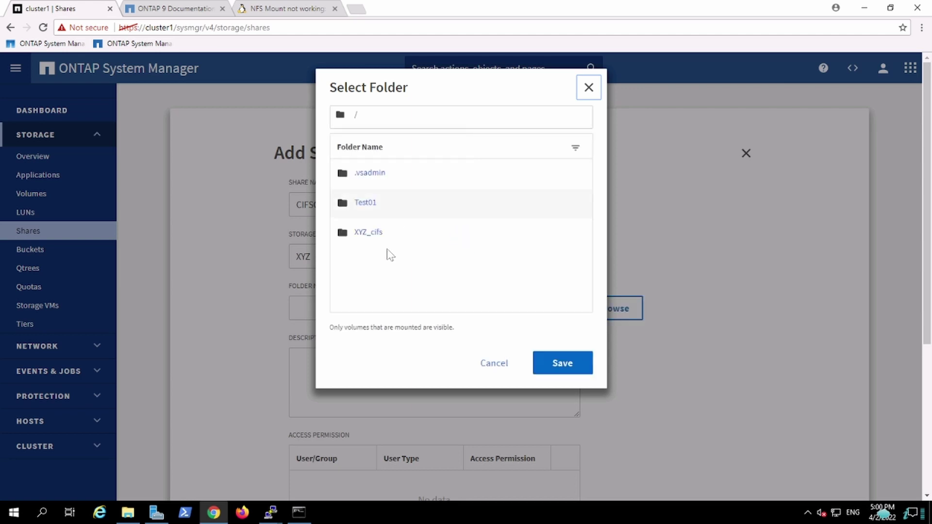
left_click(371, 236)
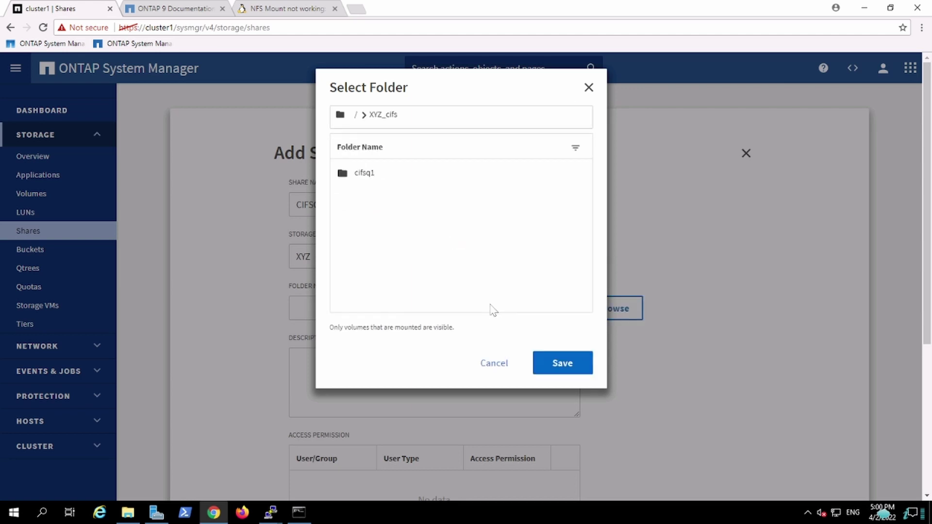
left_click(578, 365)
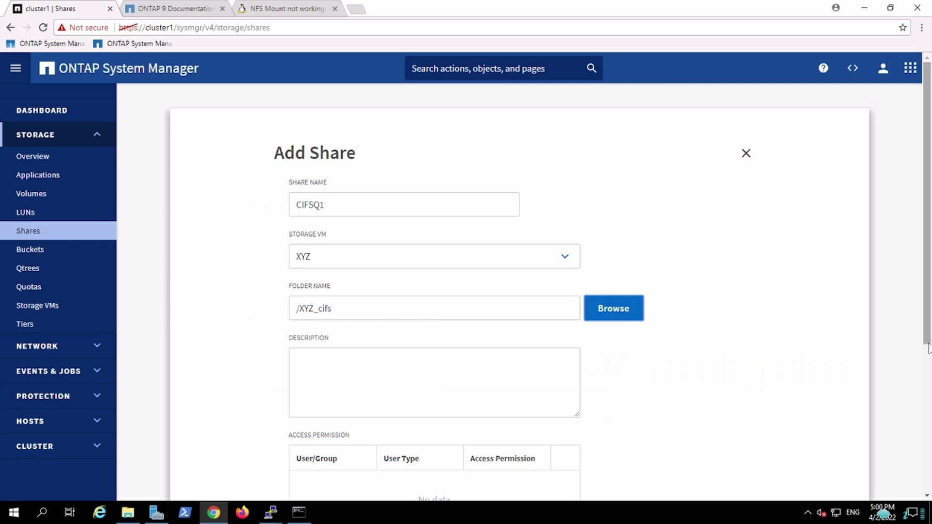
- Give Everyone Full Control, leave encryption off, save CIFSQ1 and select it in the list
scroll(927, 388, "down", 1)
scroll(927, 388, "down", 3)
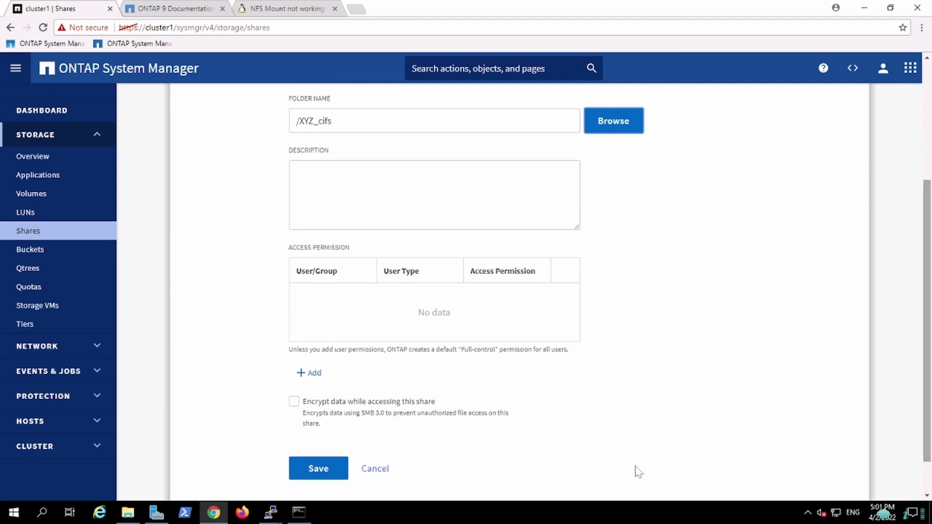
left_click(314, 374)
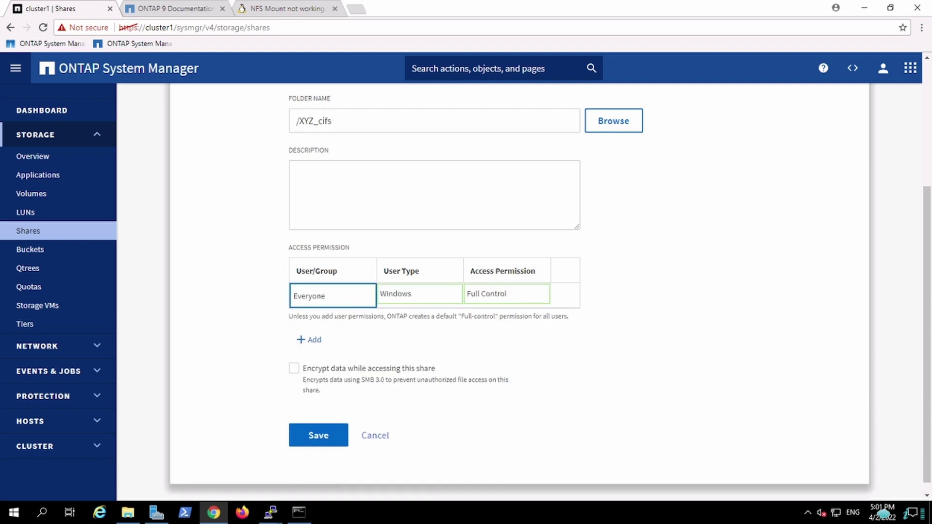
left_click(453, 371)
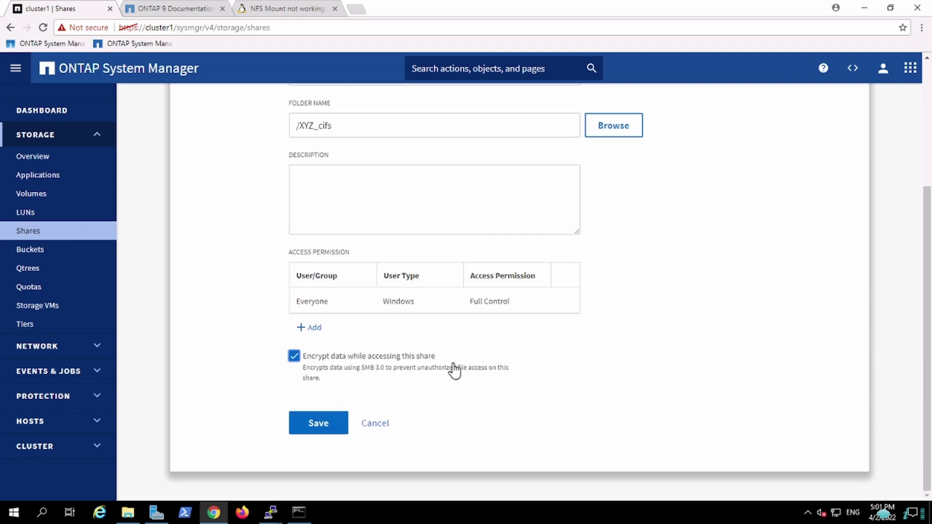
left_click(455, 371)
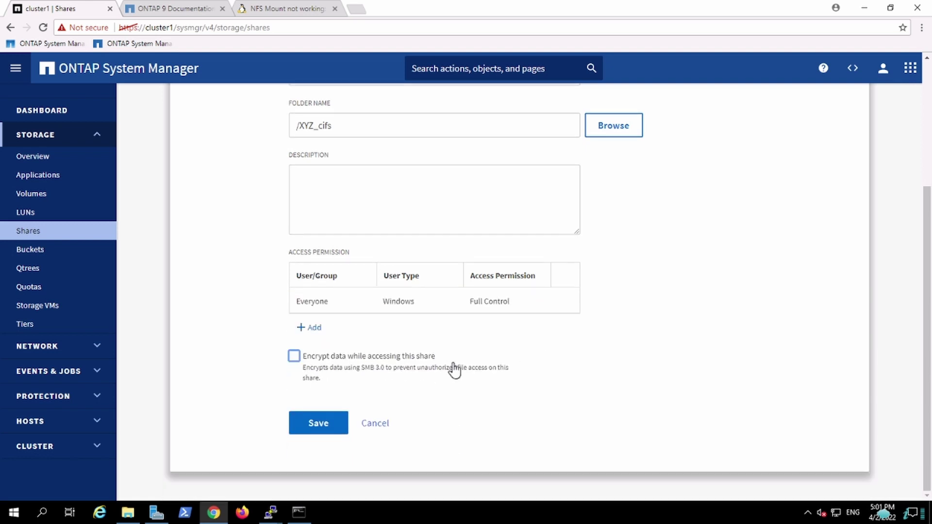
left_click(314, 422)
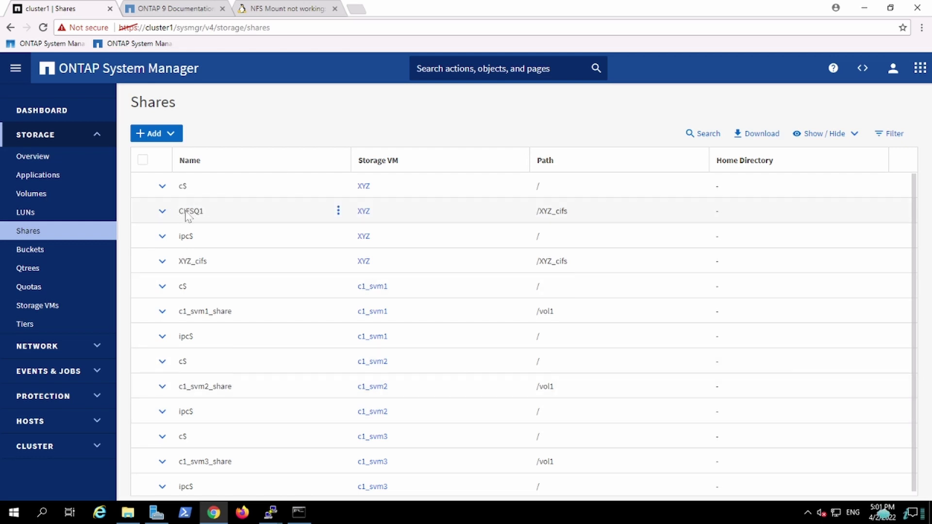
double_click(187, 212)
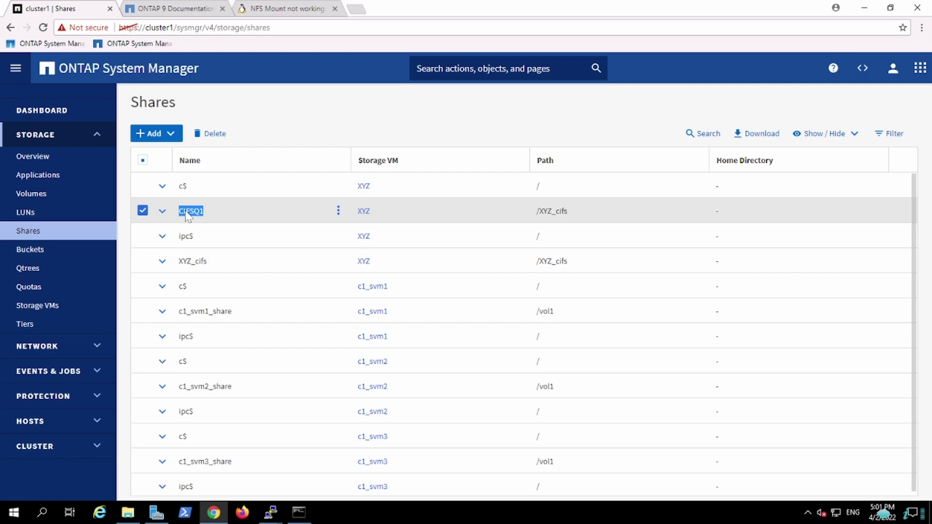
- Open a File Explorer window at Quick access from the taskbar
key("super")
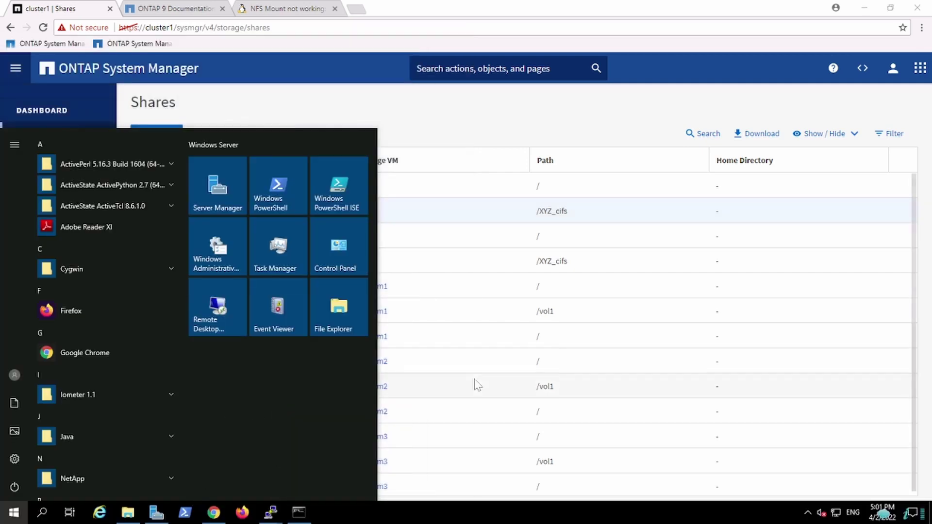
left_click(477, 384)
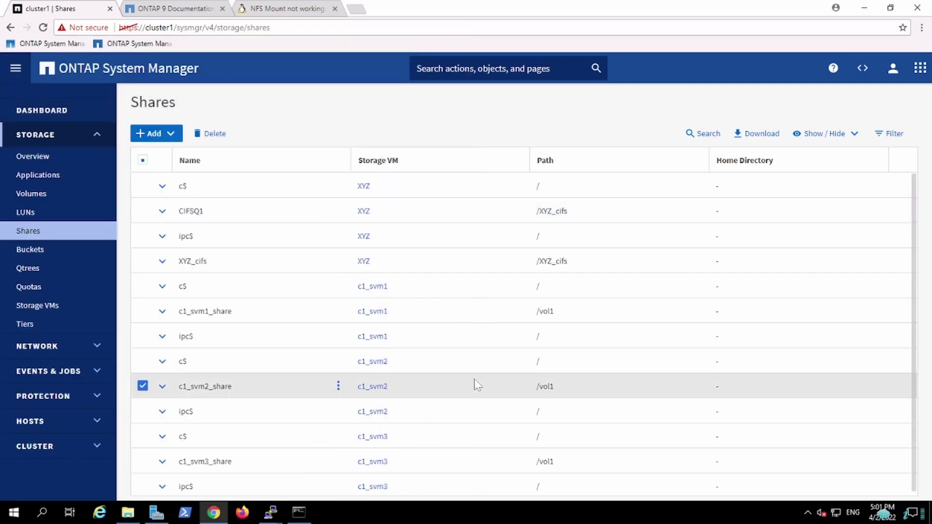
left_click(129, 514)
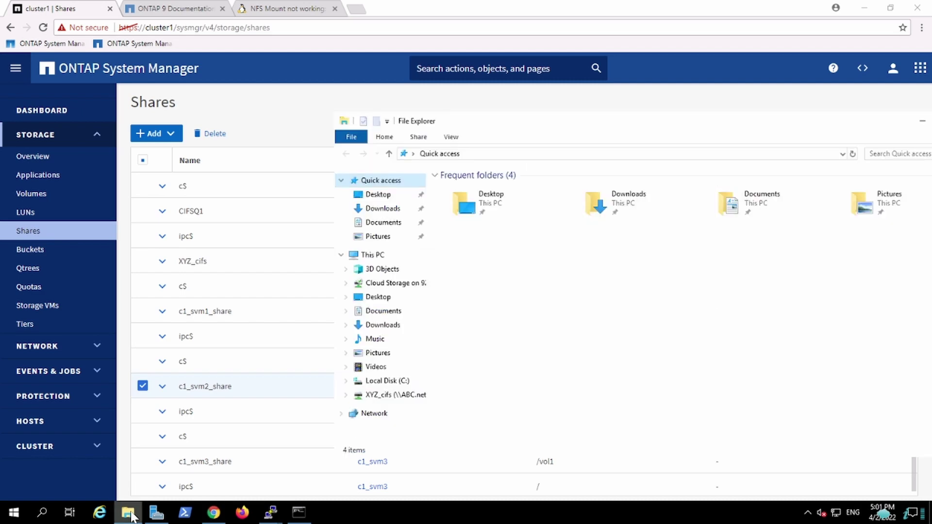
left_click(129, 514)
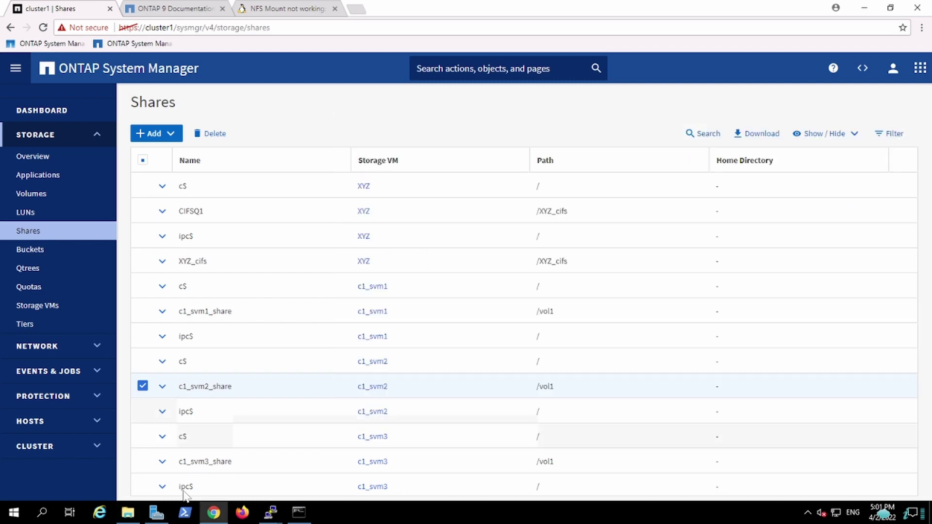
left_click(128, 513)
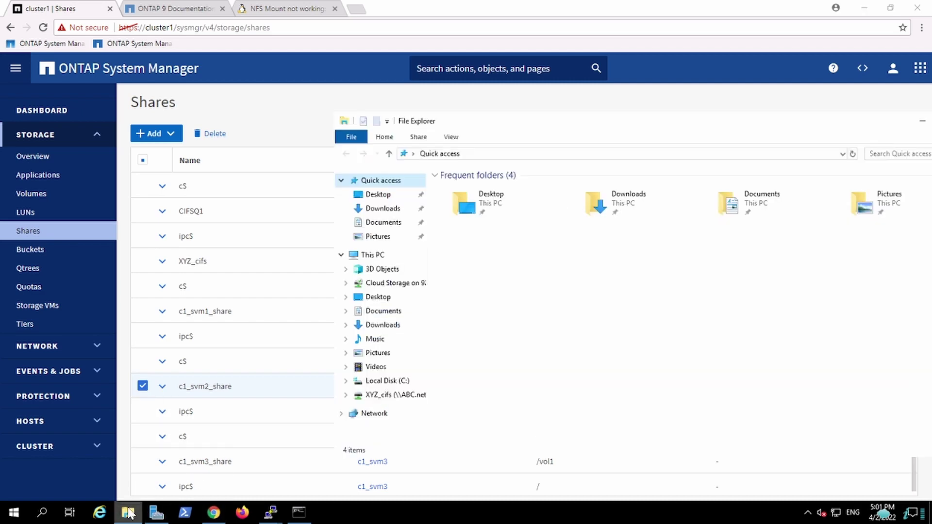
- Map drive Y: to \\192.168.0.70\CIFSQ1 from This PC's Map network drive
right_click(378, 260)
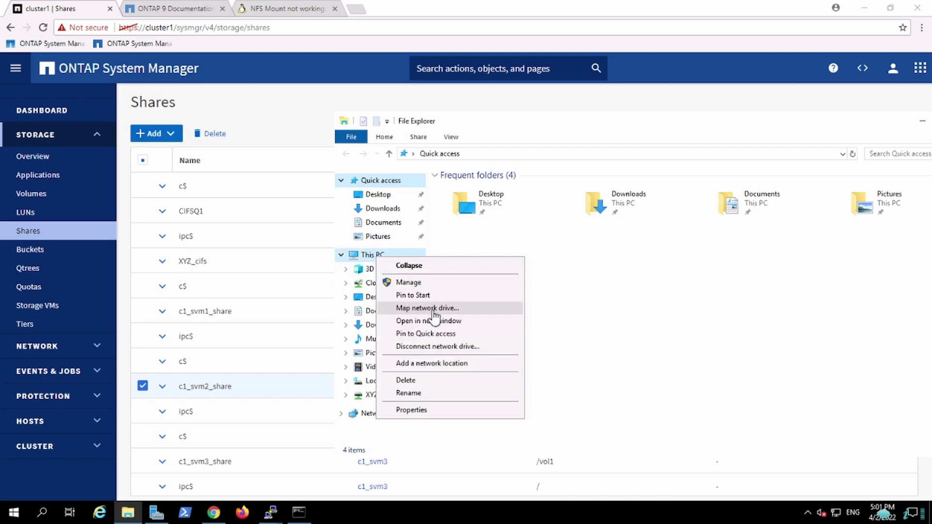
key("Up")
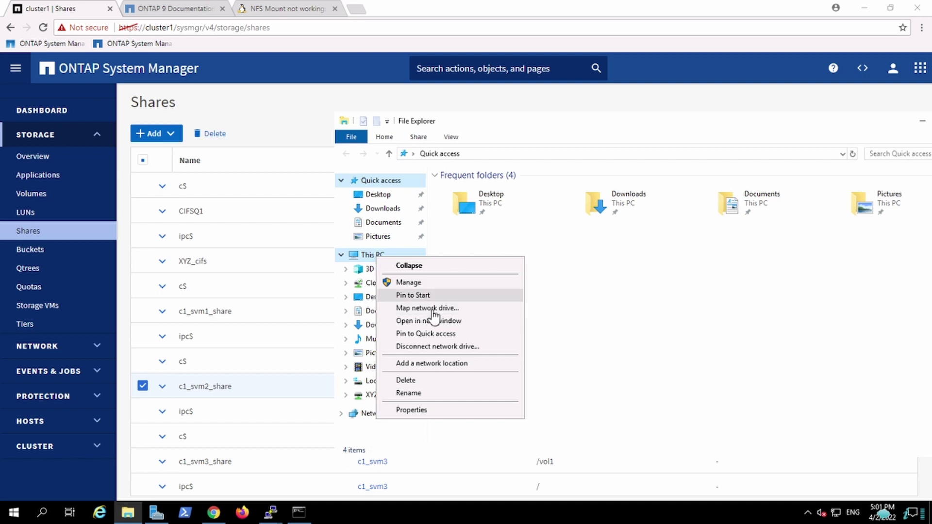
key("Down")
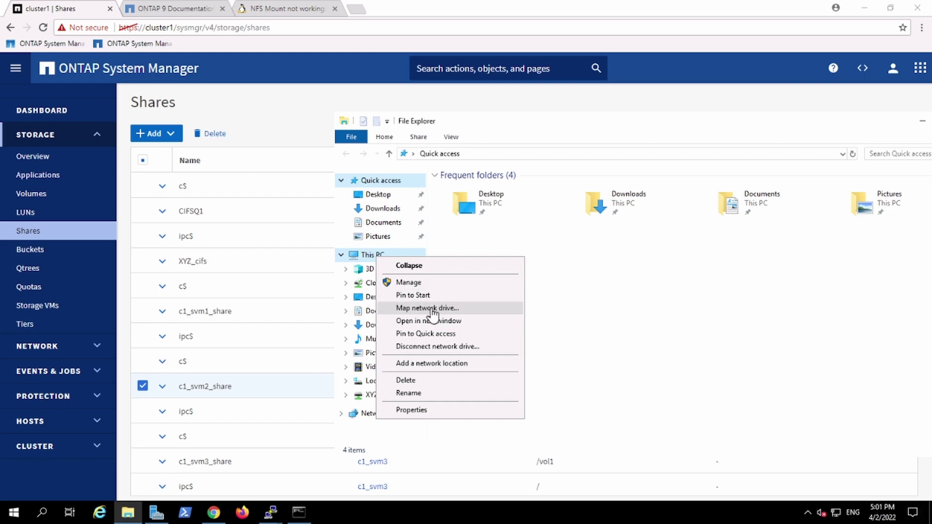
left_click(432, 311)
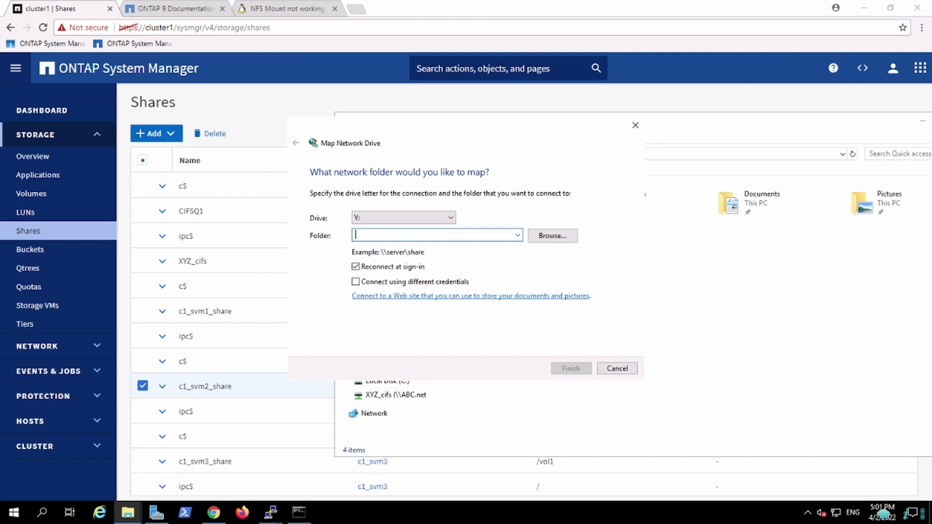
type("\\\\192.168.0.70\\CIFSQ1")
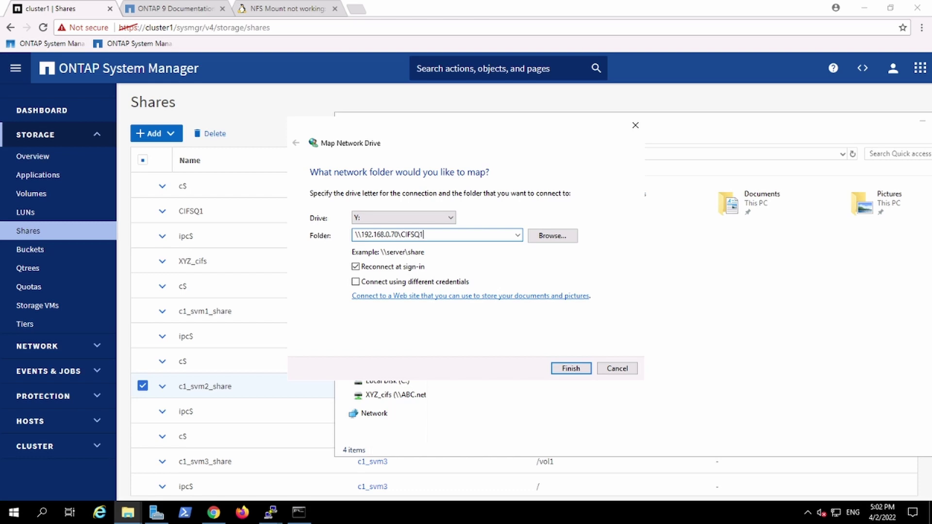
left_click(580, 372)
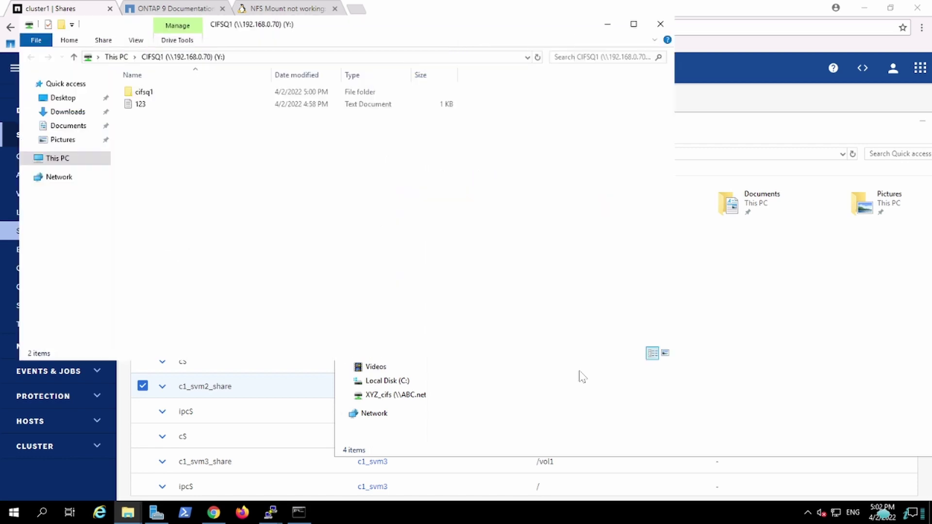
- Create a new text document named asda inside the cifsq1 folder
double_click(161, 97)
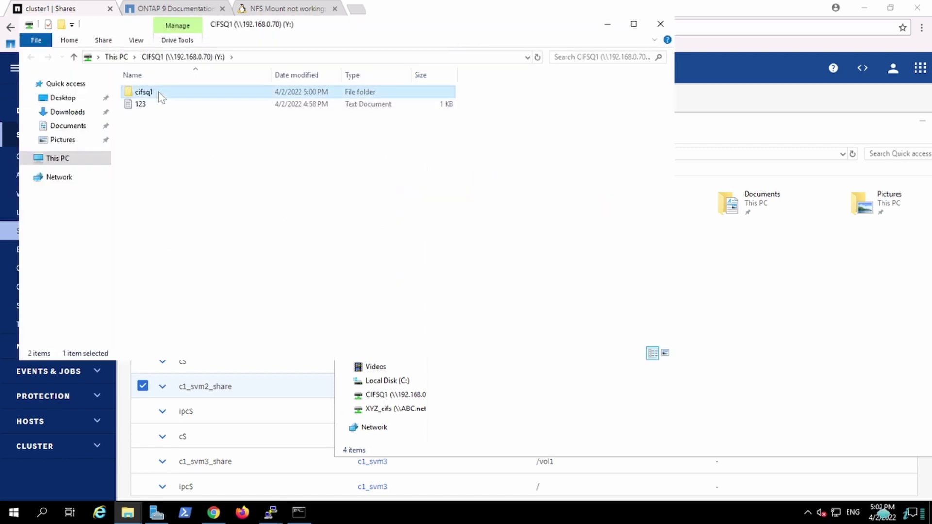
right_click(274, 211)
mouse_move(325, 336)
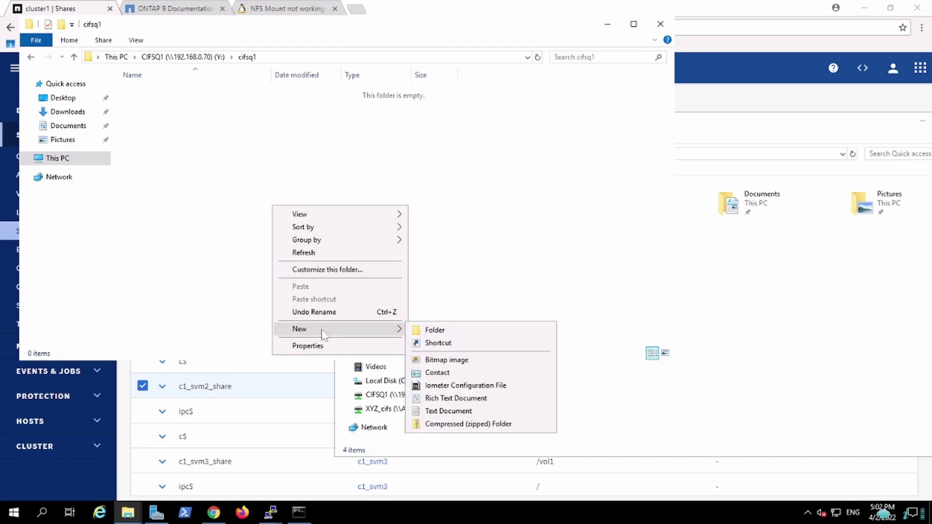
left_click(440, 412)
type("asda")
key("Return")
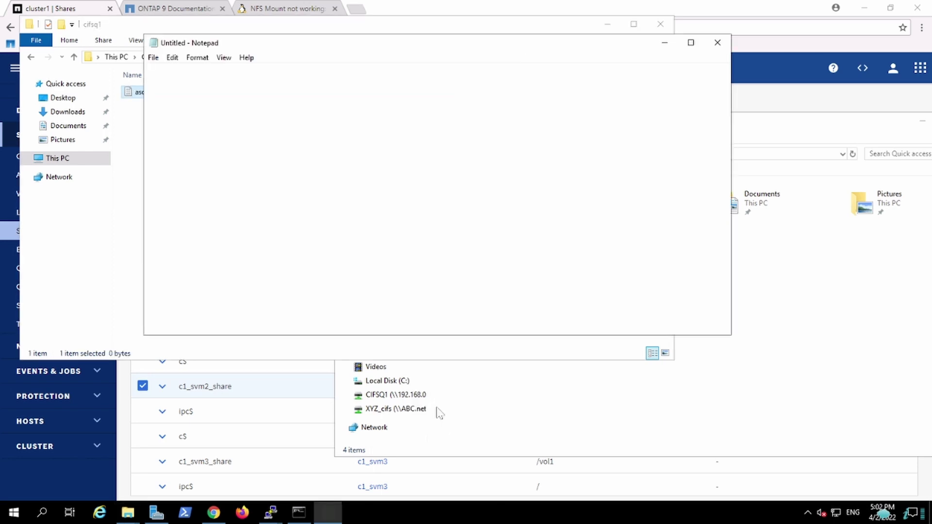
- Type some test text into asda in Notepad and save it
type("asdas")
key("Return")
type("dasd")
key("Return")
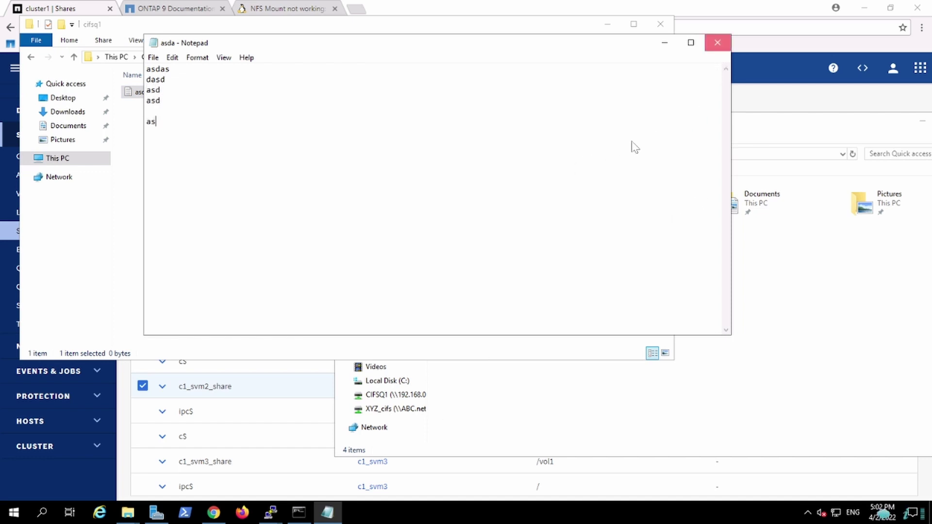
key("alt+F4")
left_click(450, 264)
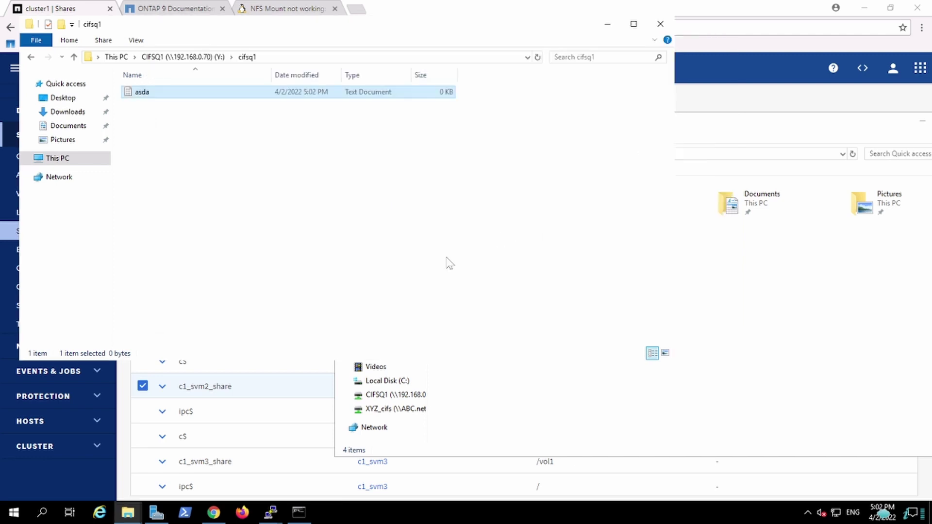
- Browse Desktop and Downloads to find the installer, then bring up the cifsq1 folder window
left_click(822, 305)
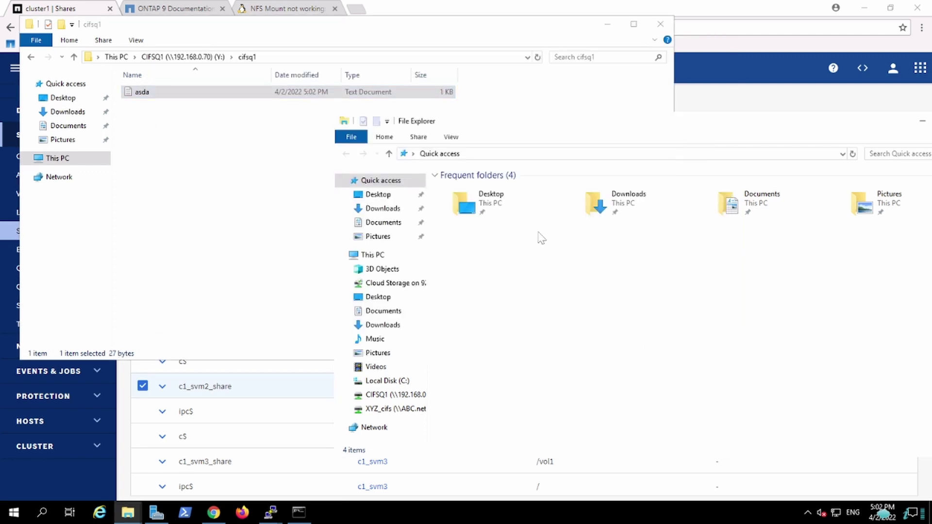
left_click(381, 195)
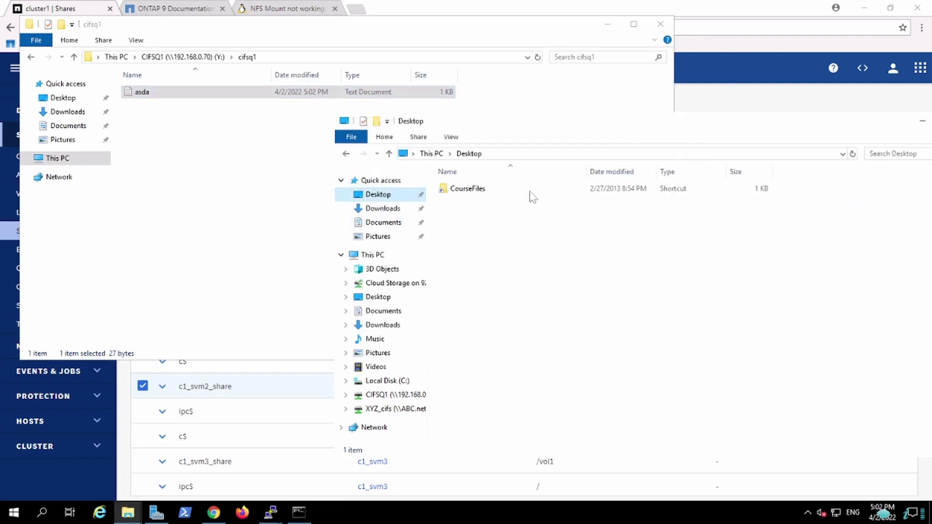
left_click(394, 209)
left_click(386, 196)
left_click(394, 209)
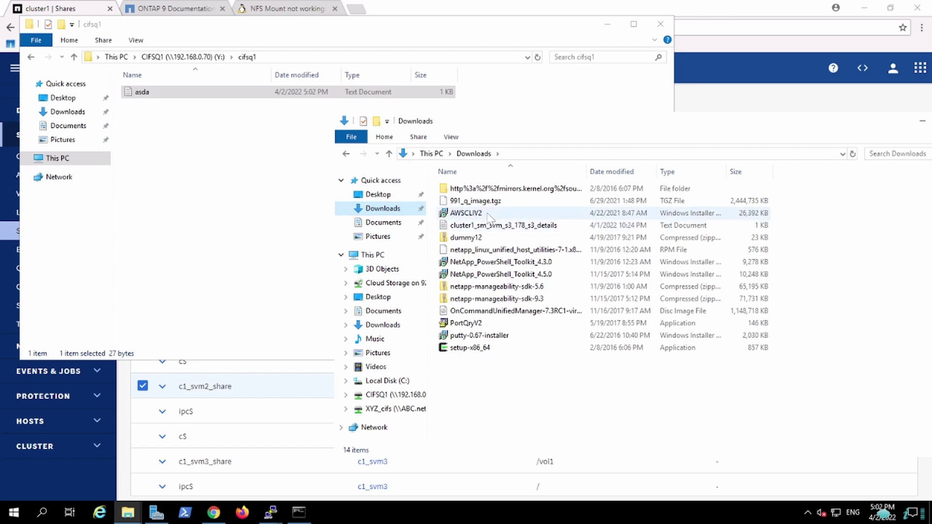
left_click(265, 230)
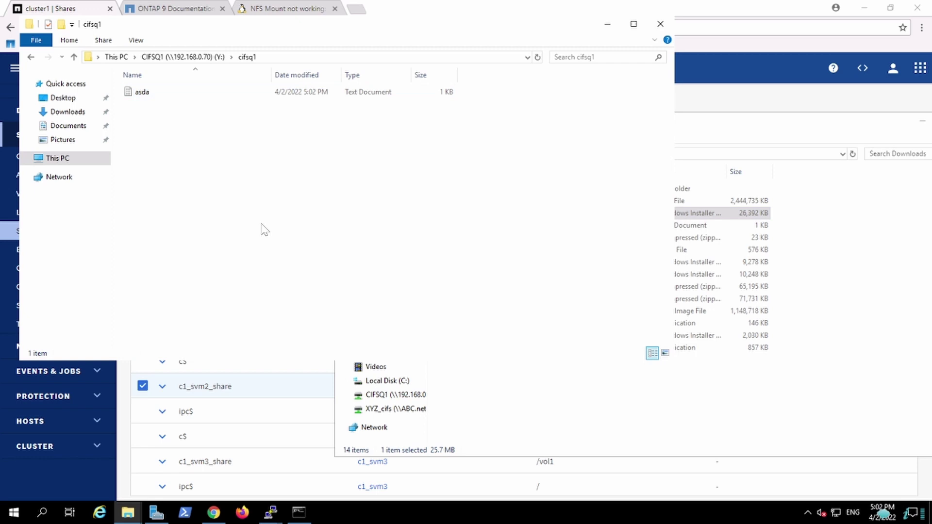
- Copy the 25.7 MB AWSCLIV2 installer from the Downloads folder
right_click(262, 224)
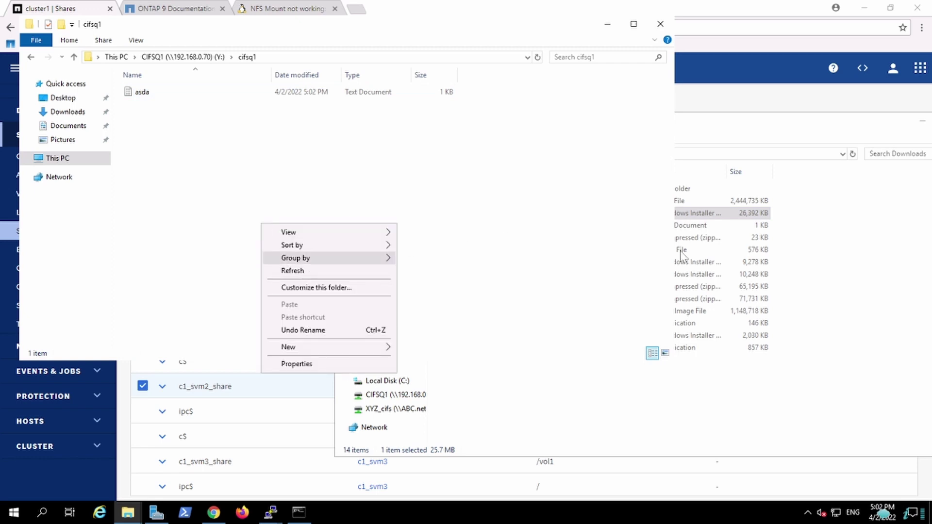
left_click(752, 220)
right_click(751, 220)
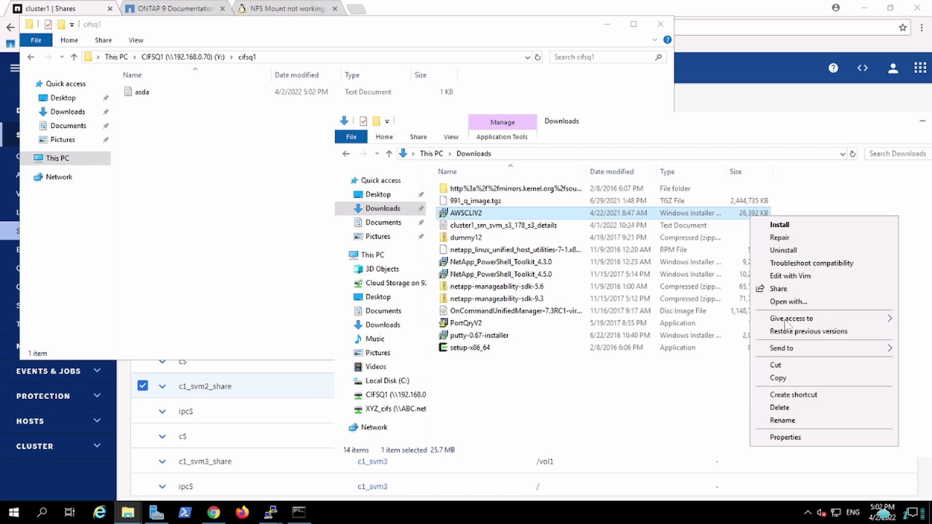
left_click(778, 377)
- Paste the installer into cifsq1, which fails with a not-enough-space error, then return to System Manager
left_click(290, 240)
right_click(289, 240)
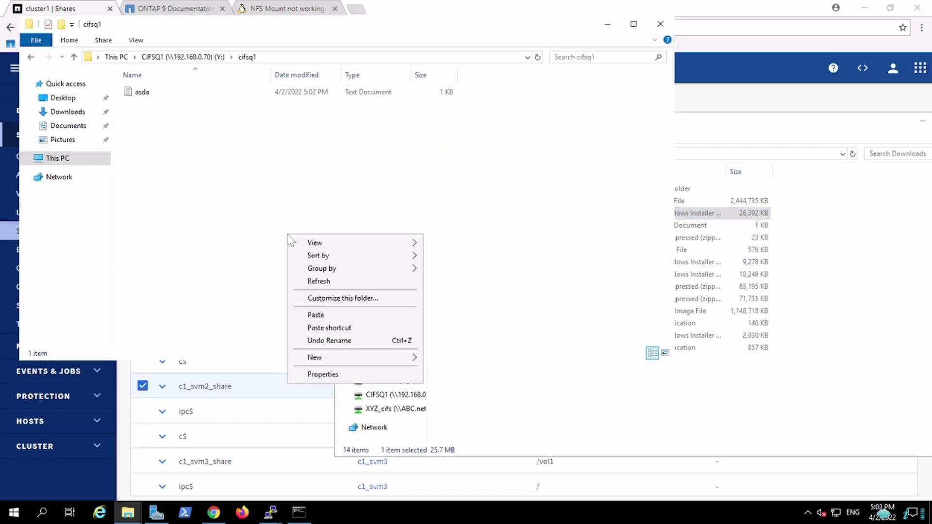
left_click(320, 317)
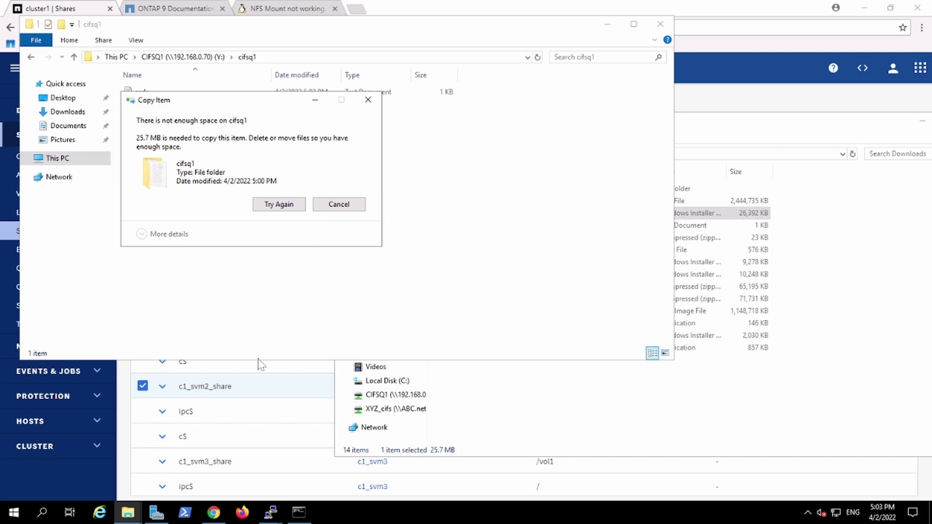
left_click(9, 248)
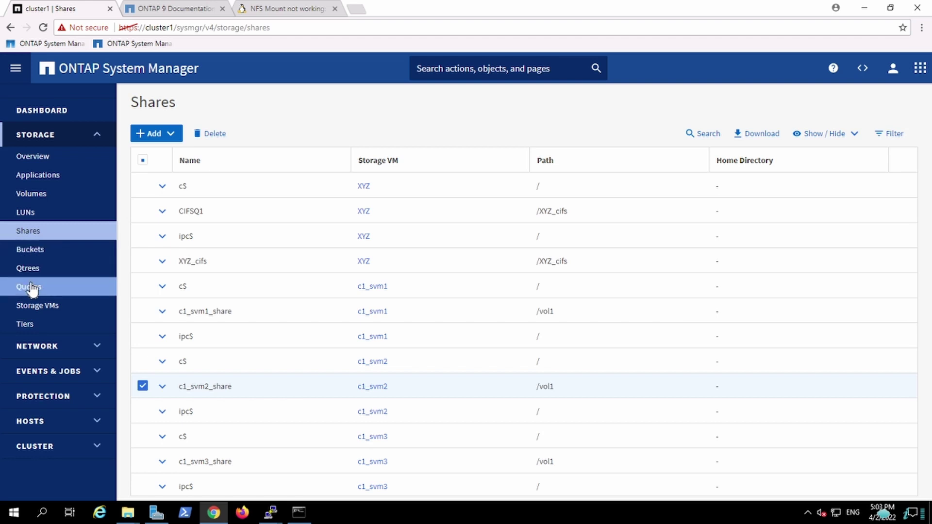
- Open Storage > Quotas, retry and then cancel the failing cifsq1 copy, and view the quota rules
left_click(30, 287)
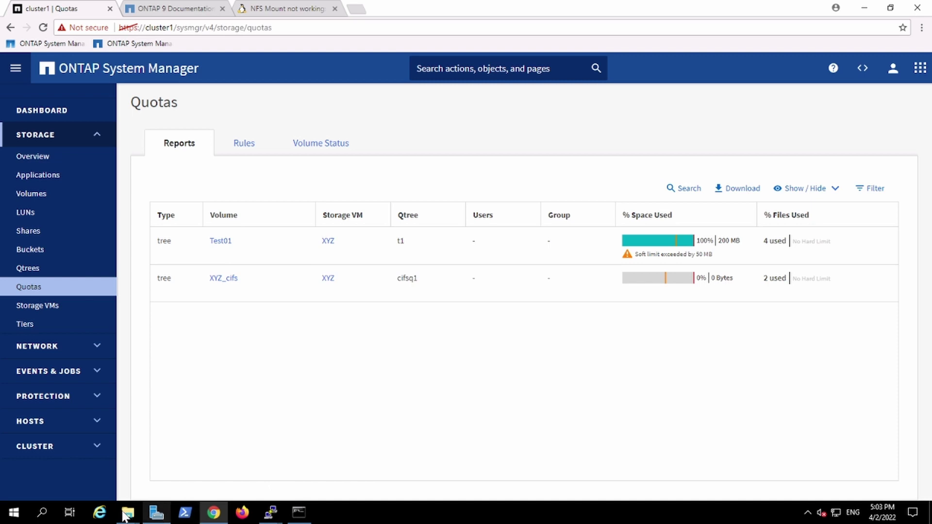
mouse_move(132, 520)
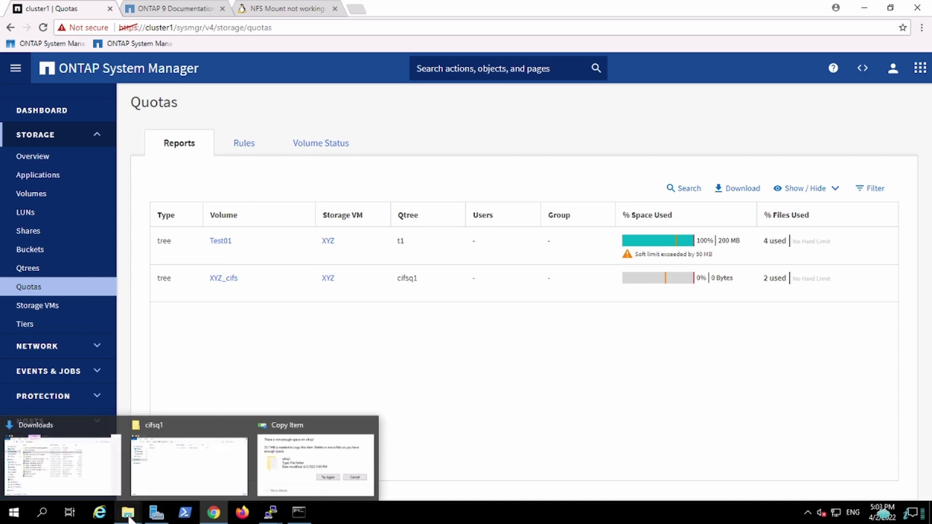
left_click(332, 469)
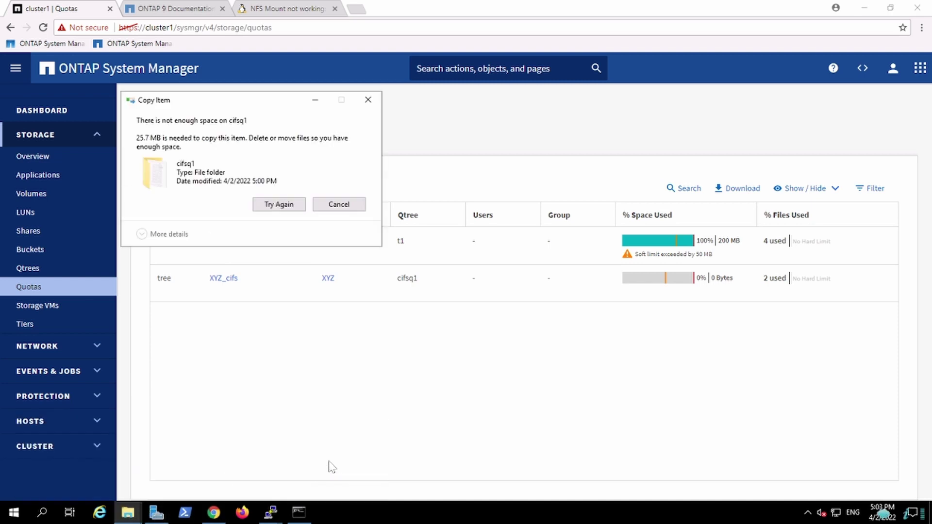
left_click(295, 207)
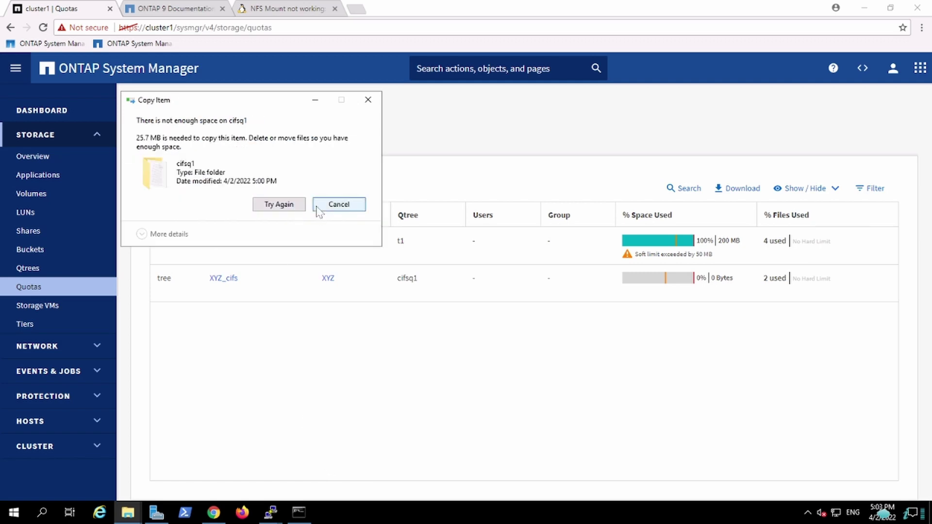
left_click(316, 206)
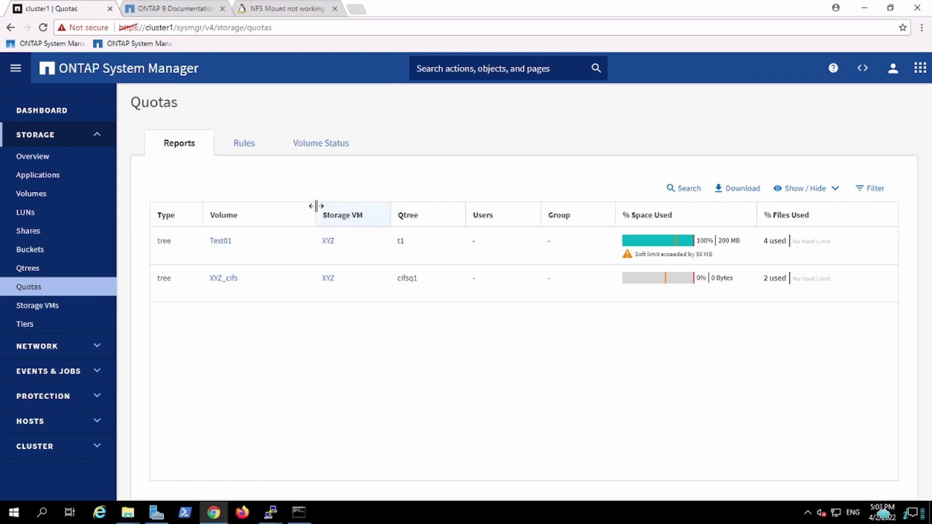
left_click(246, 146)
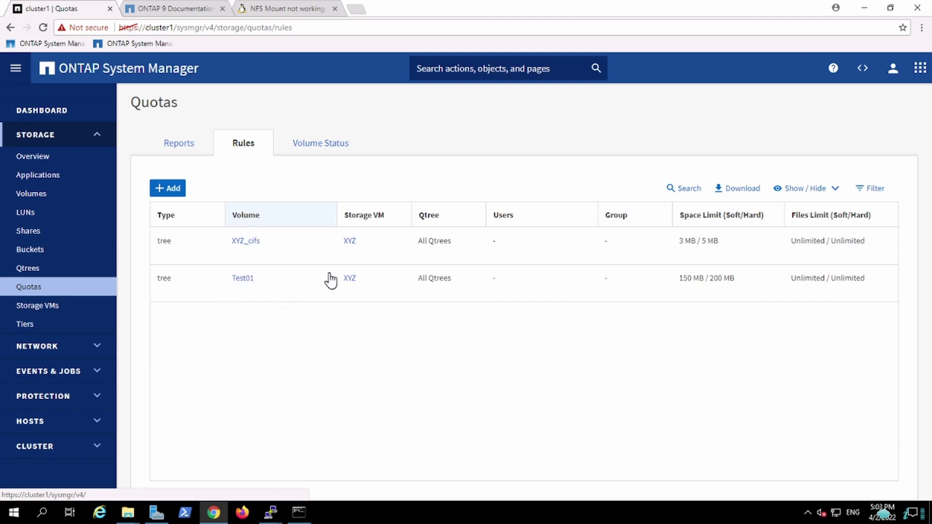
- Edit the XYZ_cifs quota rule to a 35 MB hard and 33 MB soft limit, and save
mouse_move(213, 242)
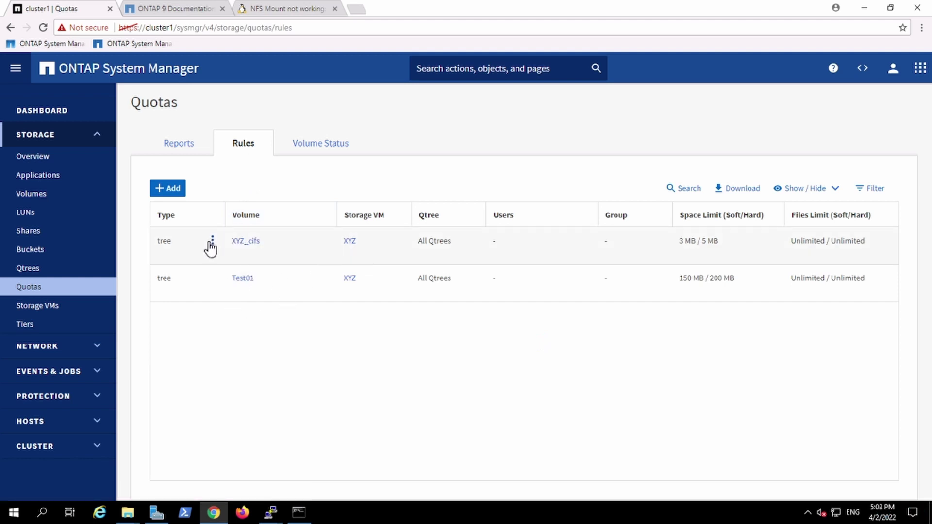
left_click(213, 243)
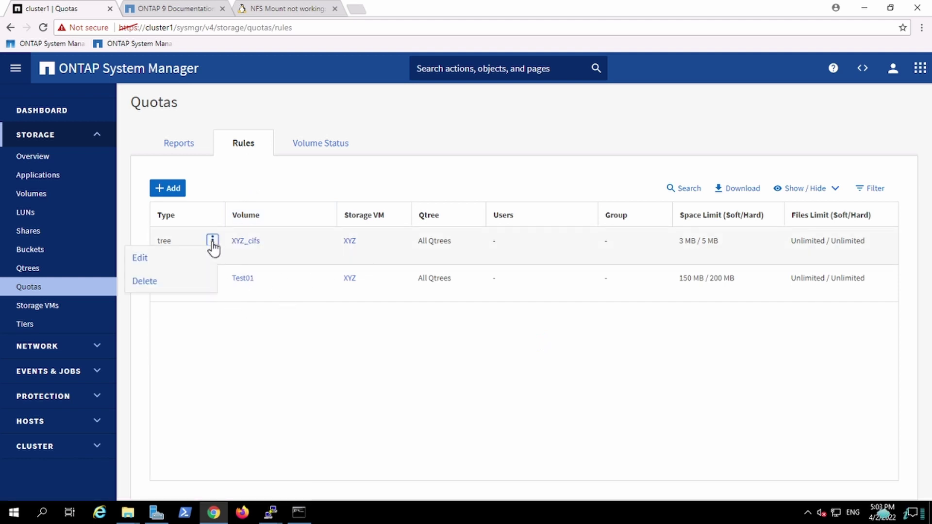
left_click(184, 262)
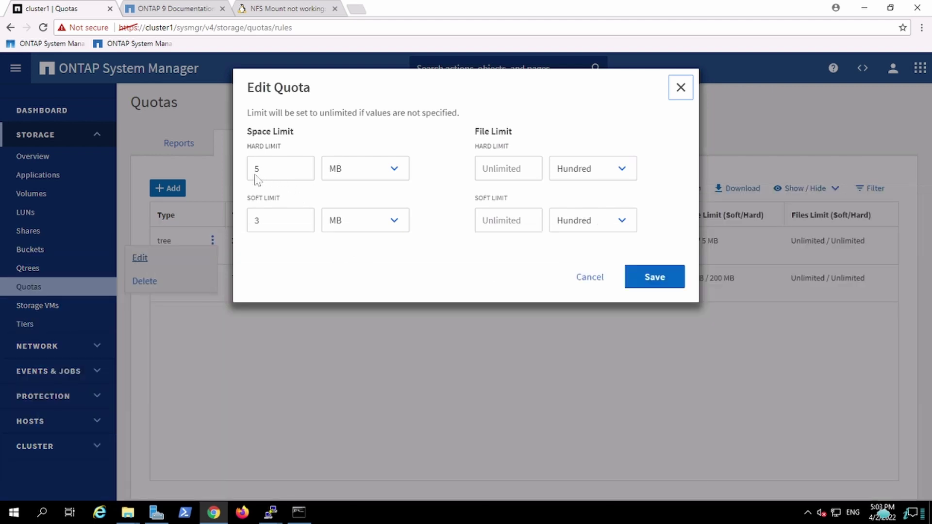
left_click(255, 175)
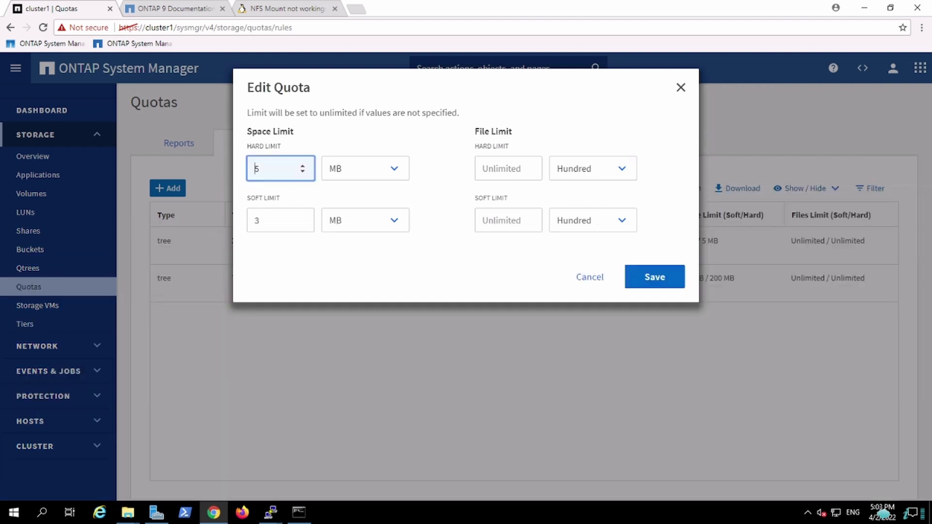
type("3")
left_click(255, 220)
type("3")
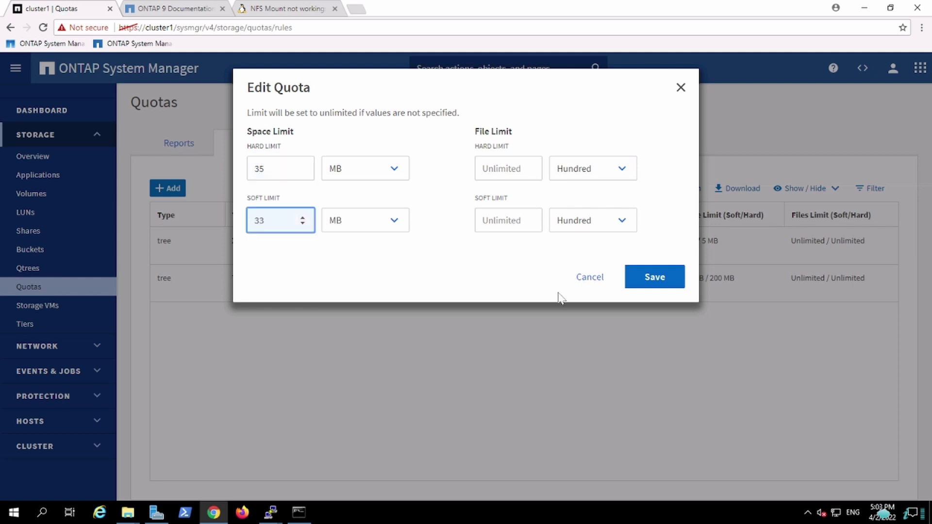
left_click(648, 279)
left_click(652, 281)
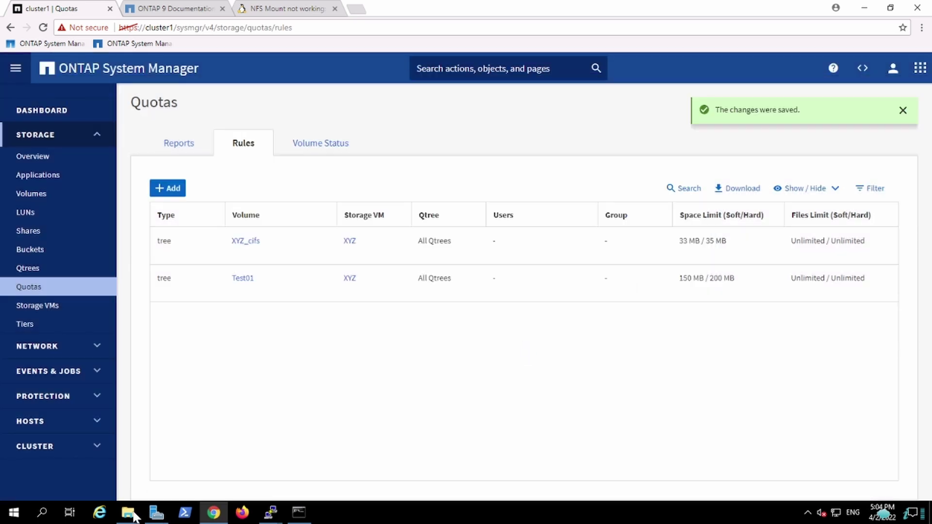
- Paste the 25.7 MB AWSCLIV2 installer from Downloads into cifsq1 with Ctrl+V, now succeeding
mouse_move(136, 516)
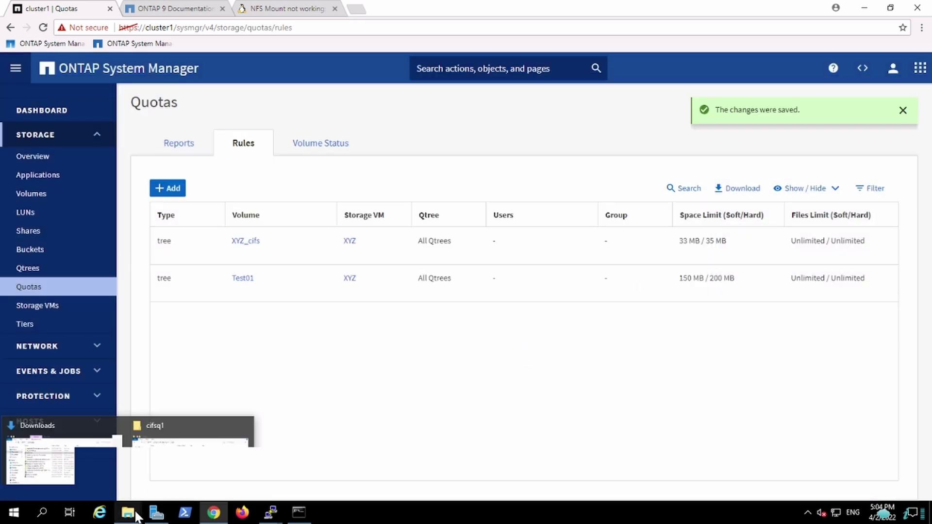
left_click(172, 475)
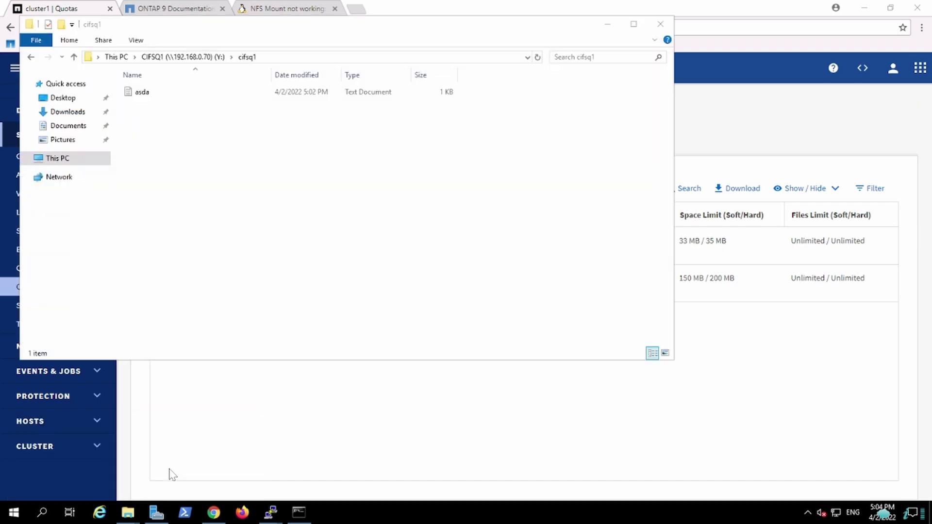
left_click(136, 515)
left_click(97, 476)
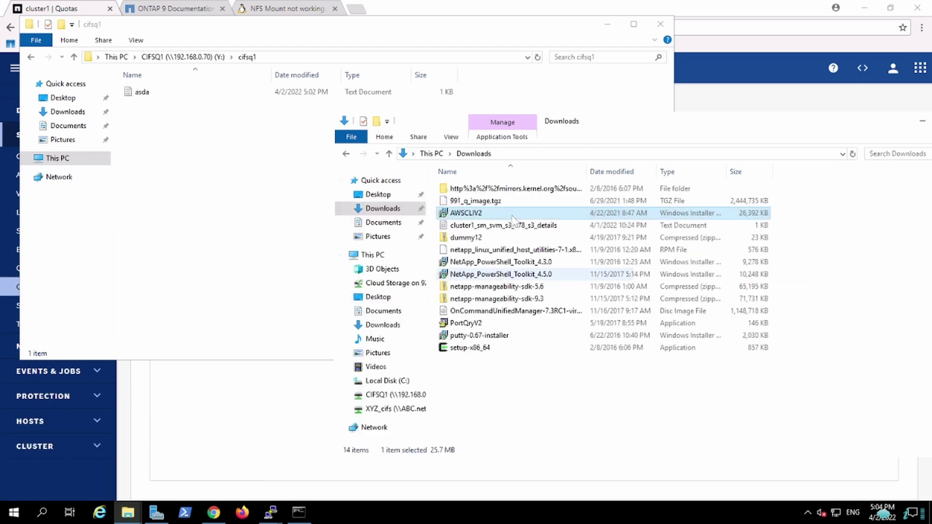
key("F2")
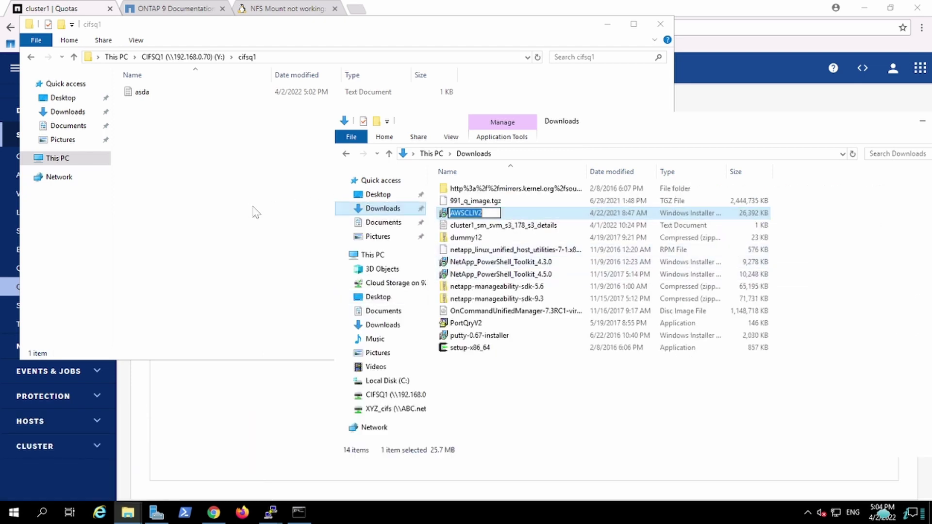
left_click(253, 207)
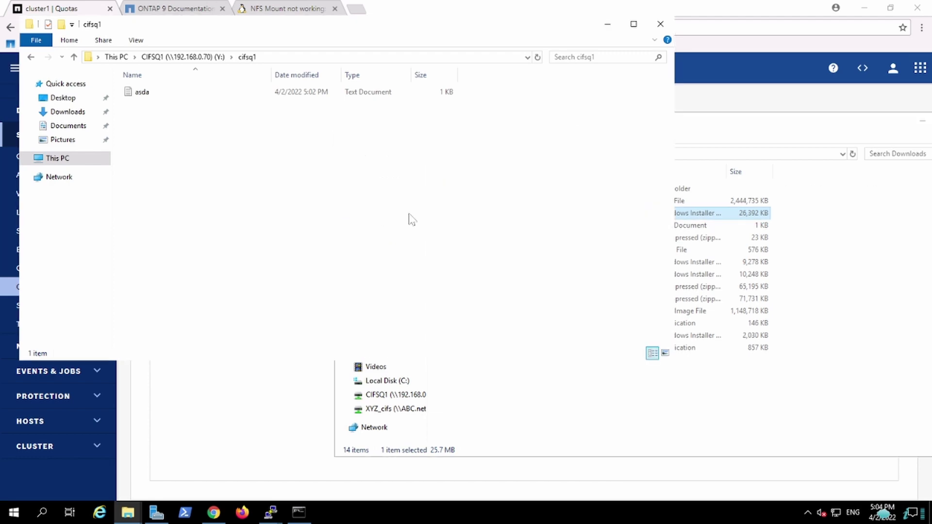
left_click(735, 214)
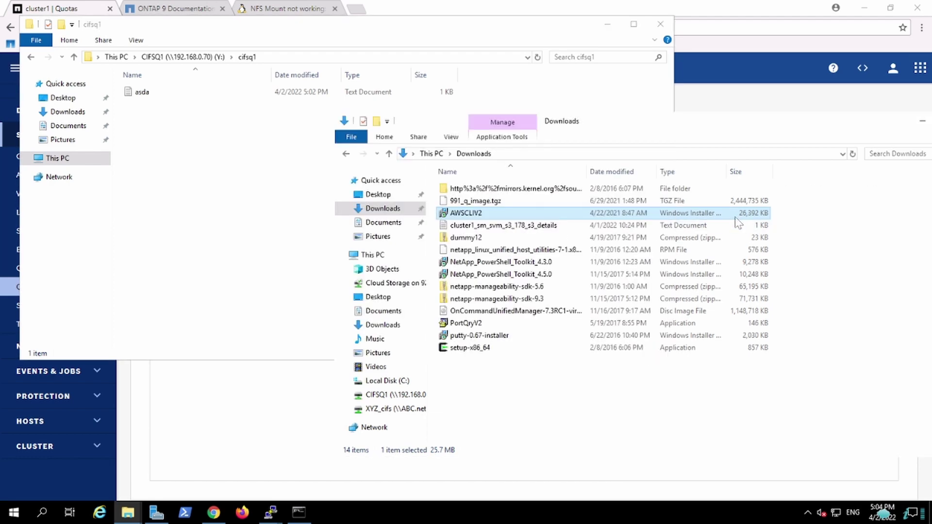
left_click(277, 222)
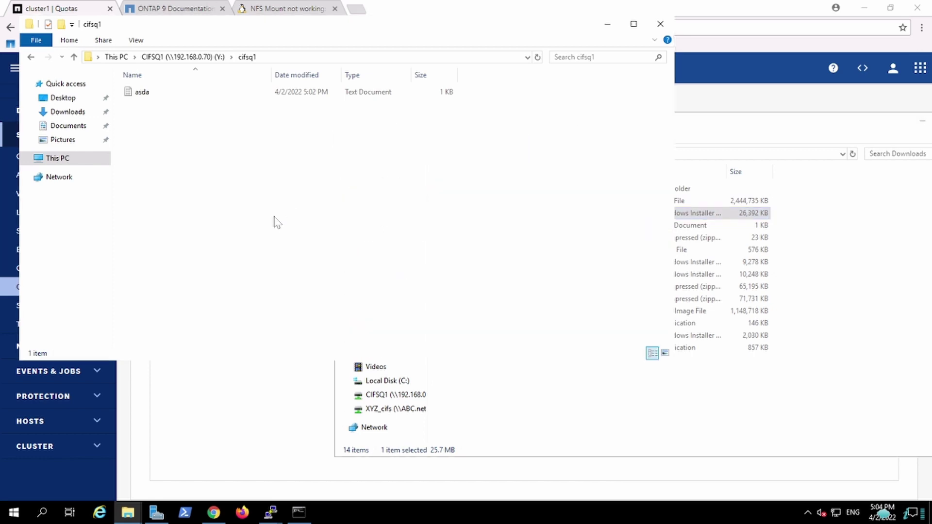
key("ctrl+v")
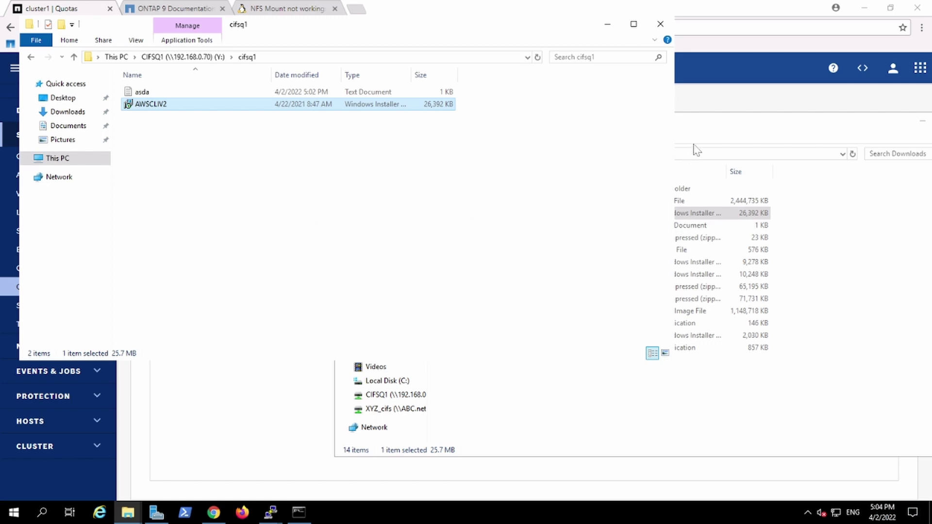
left_click(723, 106)
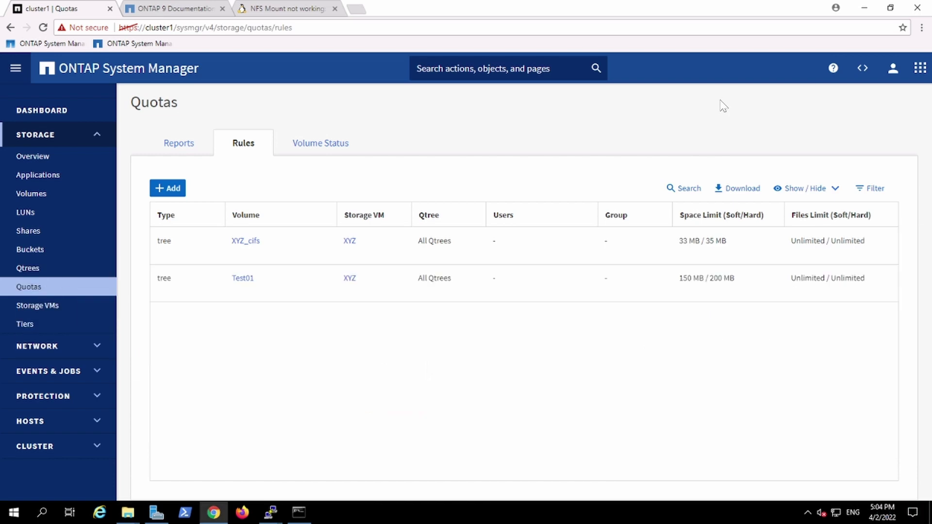
- Open Storage > Volumes to review volume capacities, including XYZ_cifs
left_click(32, 199)
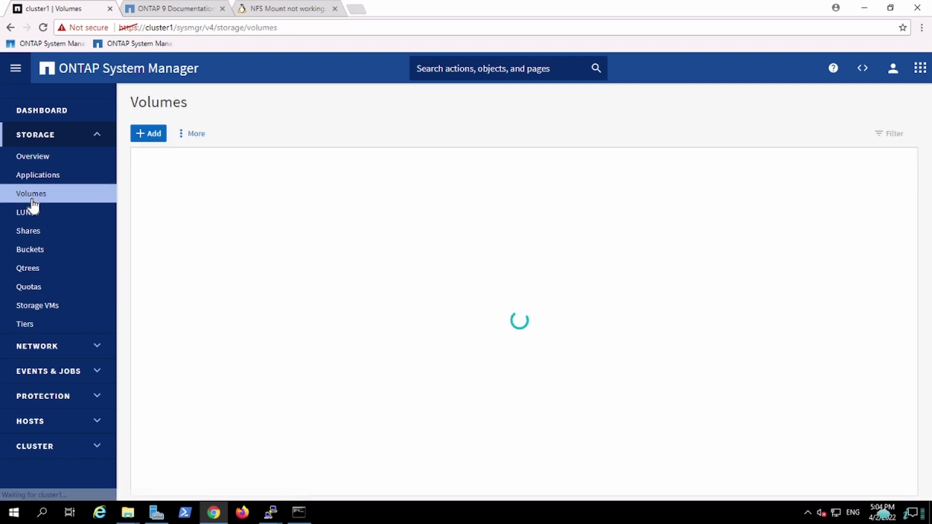